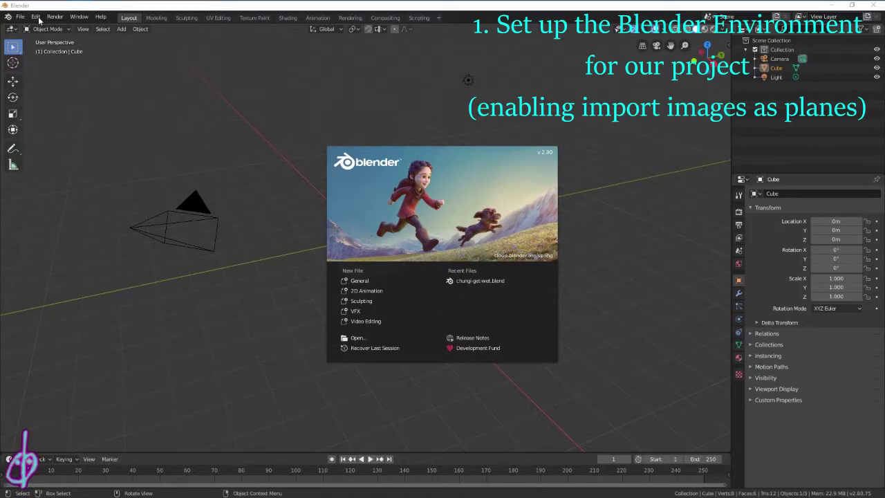
# - Find the Import Images as Planes add-on by searching for "images", make sure it is enabled, and save the preferences
pyautogui.click(39, 20)
pyautogui.click(39, 19)
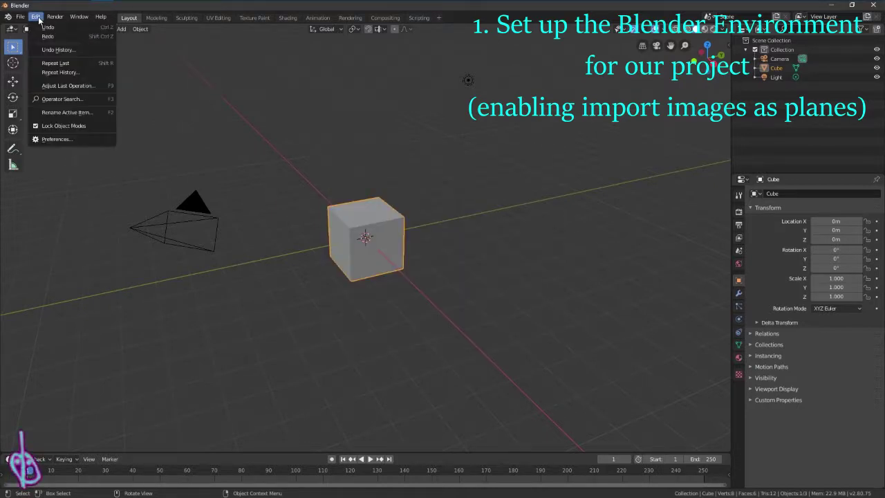
pyautogui.click(63, 140)
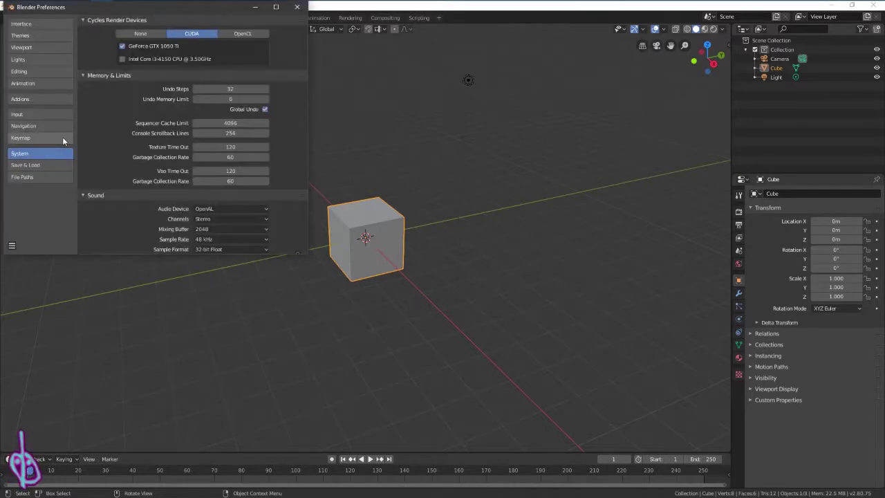
pyautogui.click(49, 23)
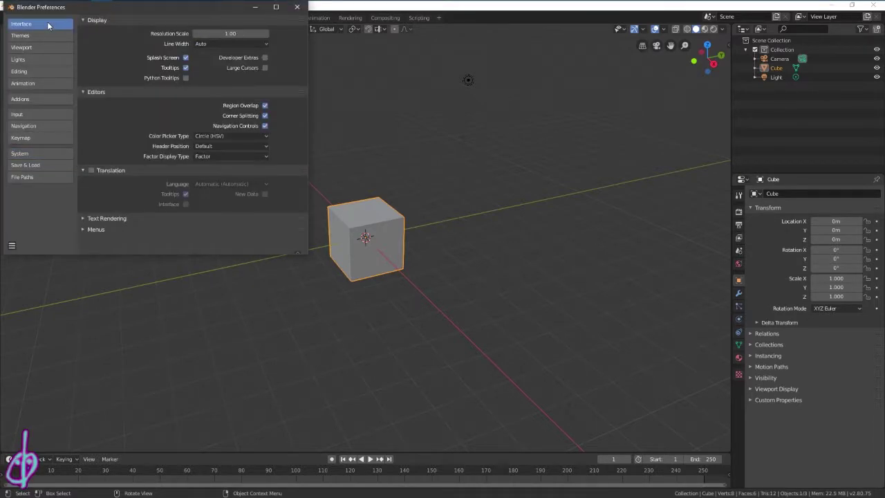
pyautogui.click(53, 98)
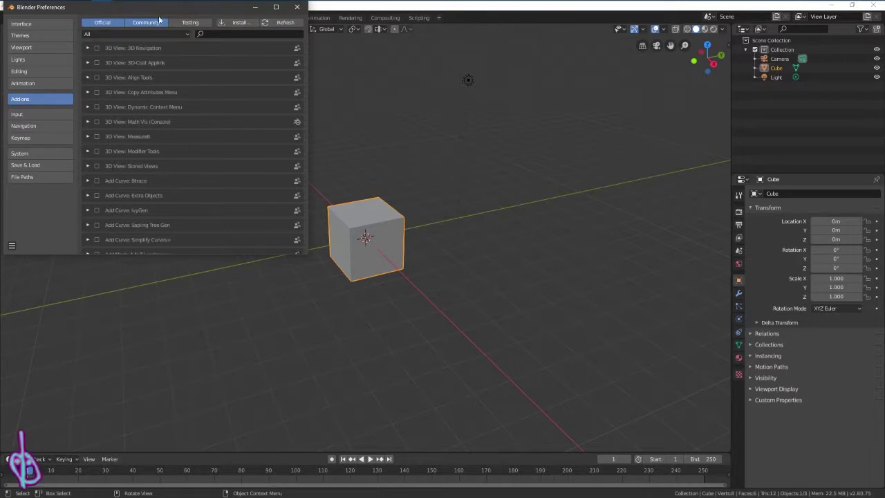
pyautogui.click(239, 33)
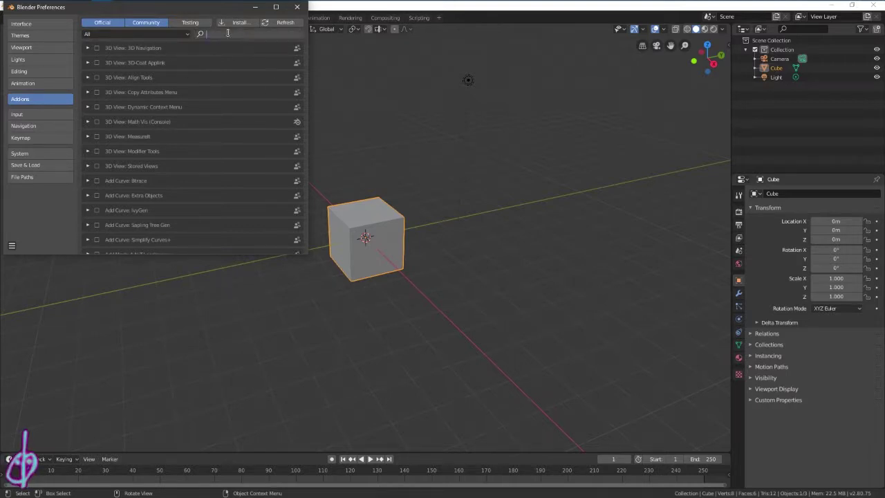
pyautogui.write('images')
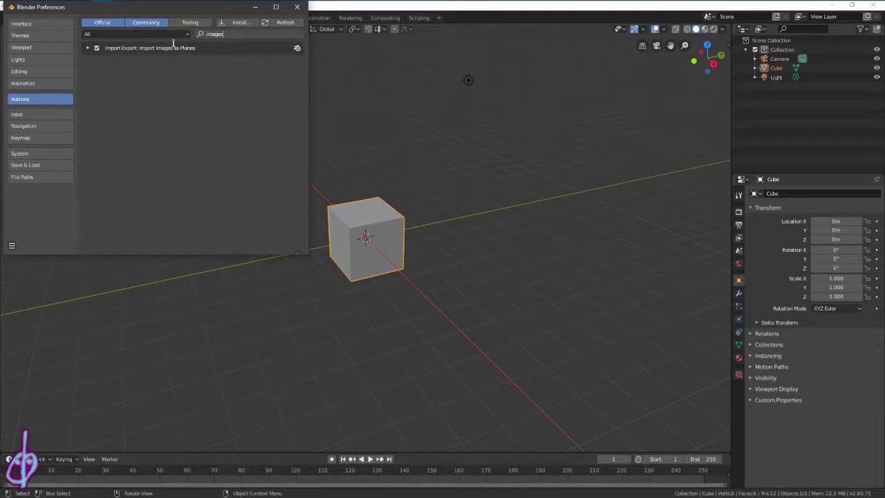
pyautogui.click(97, 53)
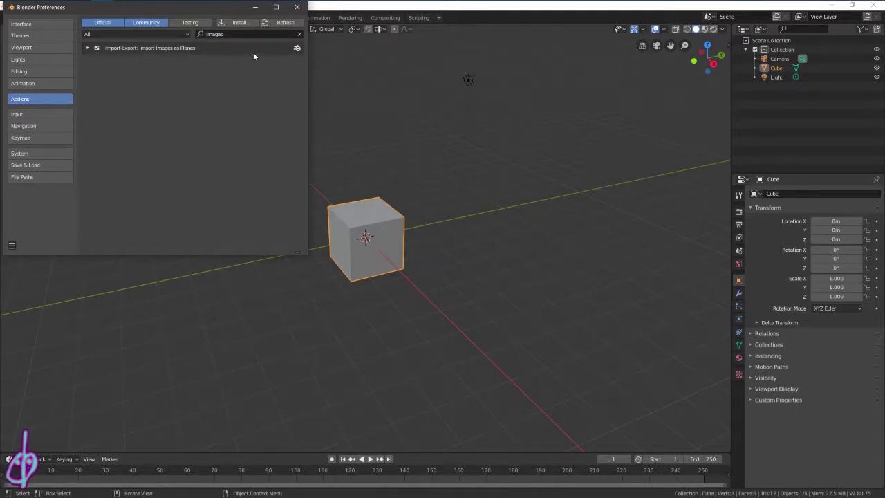
pyautogui.click(11, 246)
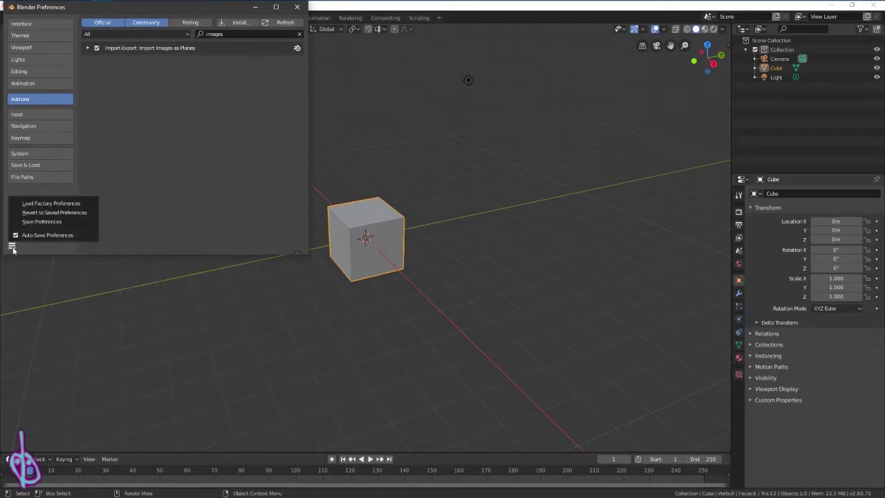
pyautogui.click(38, 222)
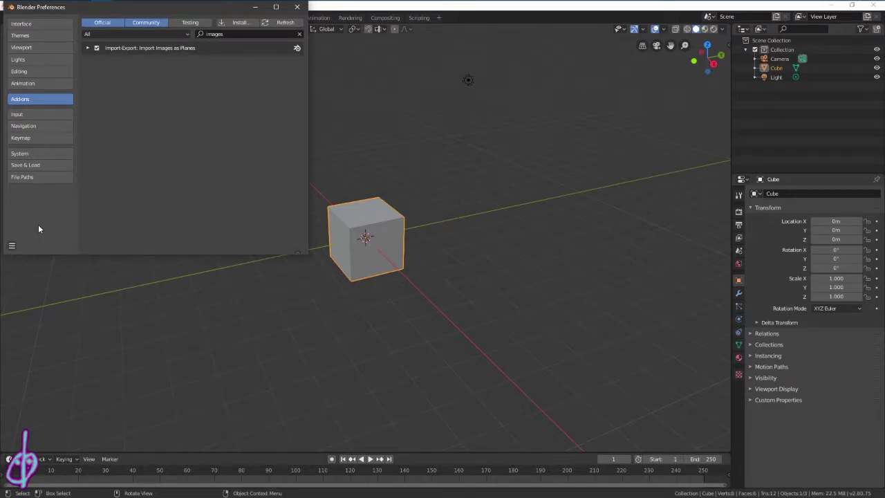
# - Set the Cycles render devices to CUDA in the system preferences, save the preferences and close them
pyautogui.click(37, 157)
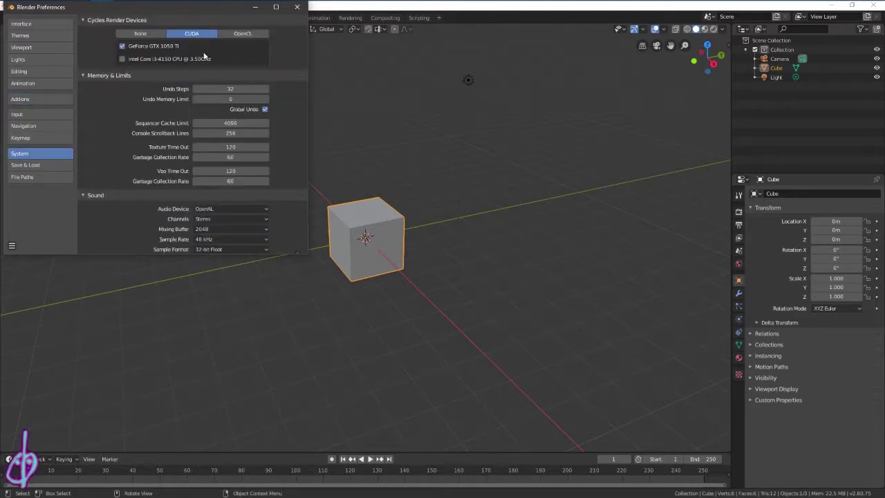
pyautogui.click(148, 35)
pyautogui.click(191, 34)
pyautogui.click(12, 245)
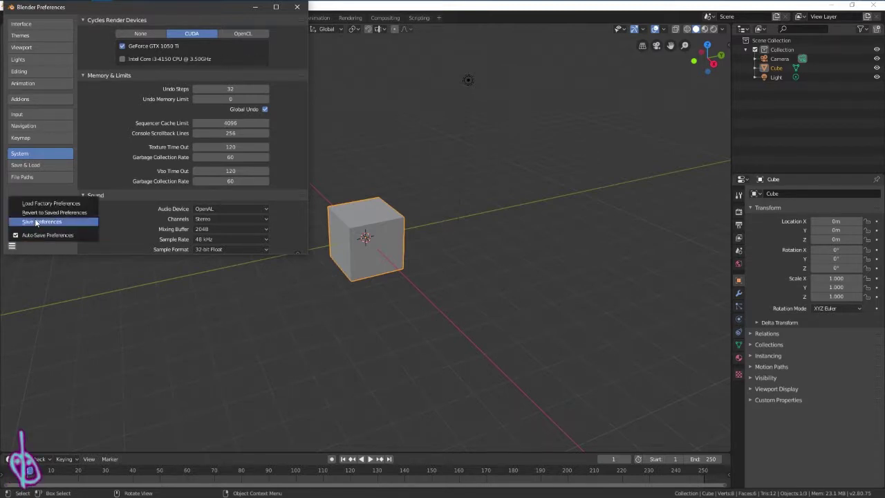
pyautogui.click(69, 222)
pyautogui.click(296, 7)
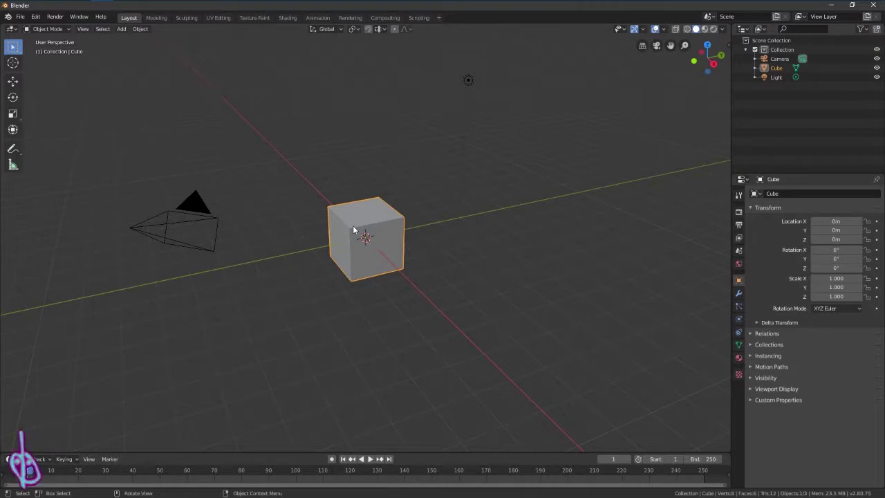
# - Delete the default cube and set the output resolution to 400 px in both X and Y
pyautogui.press('Delete')
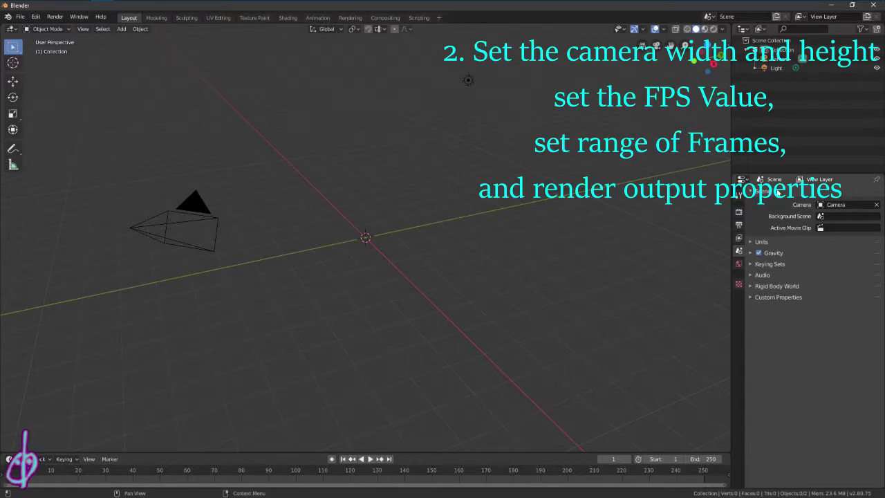
pyautogui.click(739, 228)
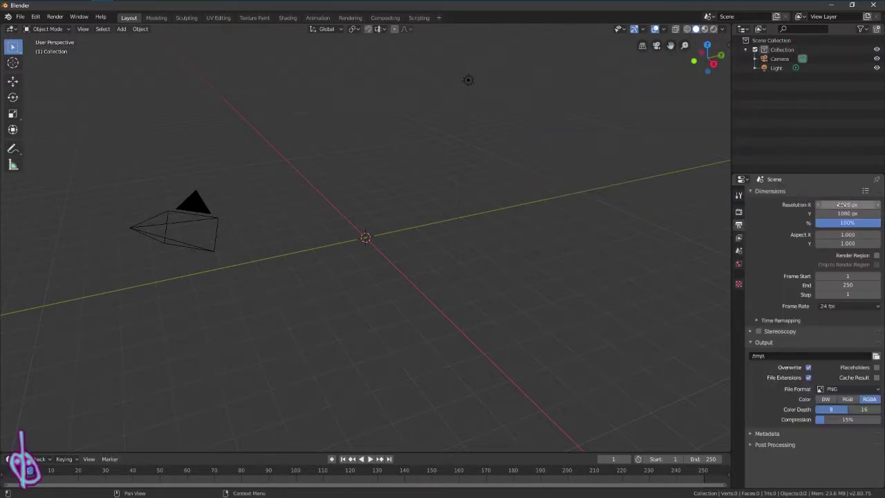
pyautogui.doubleClick(840, 205)
pyautogui.write('400')
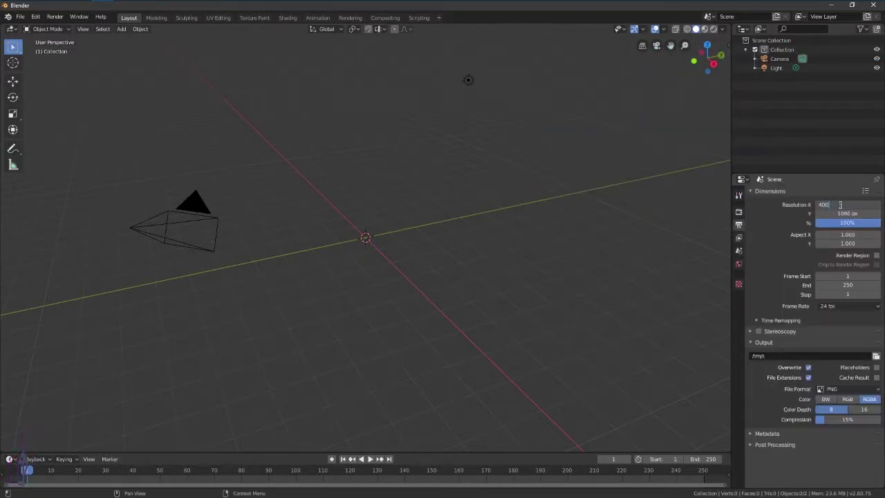
pyautogui.press('Tab')
pyautogui.write('4')
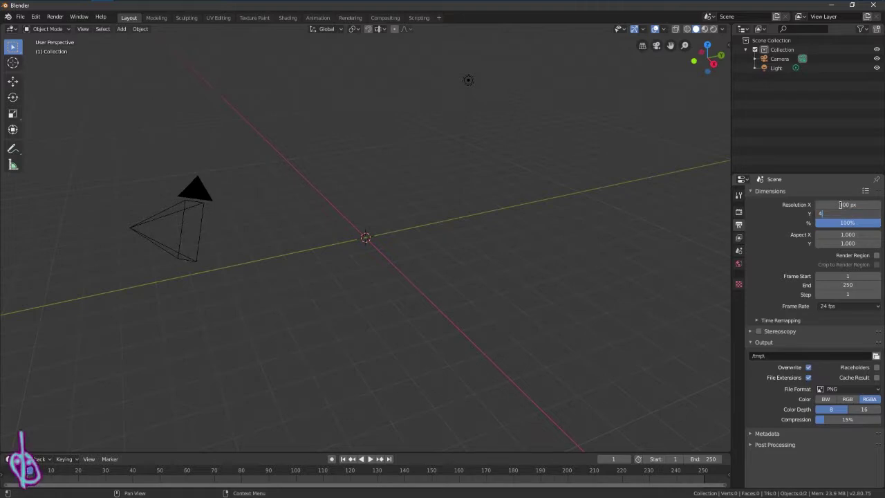
pyautogui.write('00')
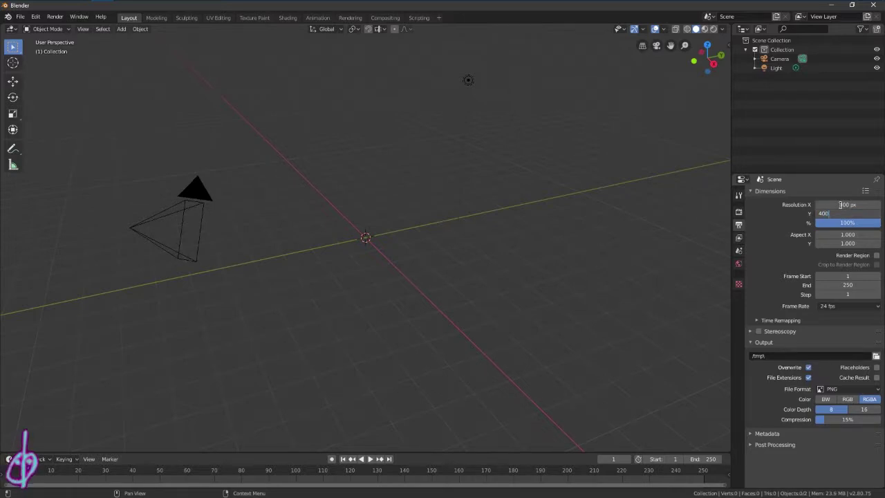
pyautogui.press('Return')
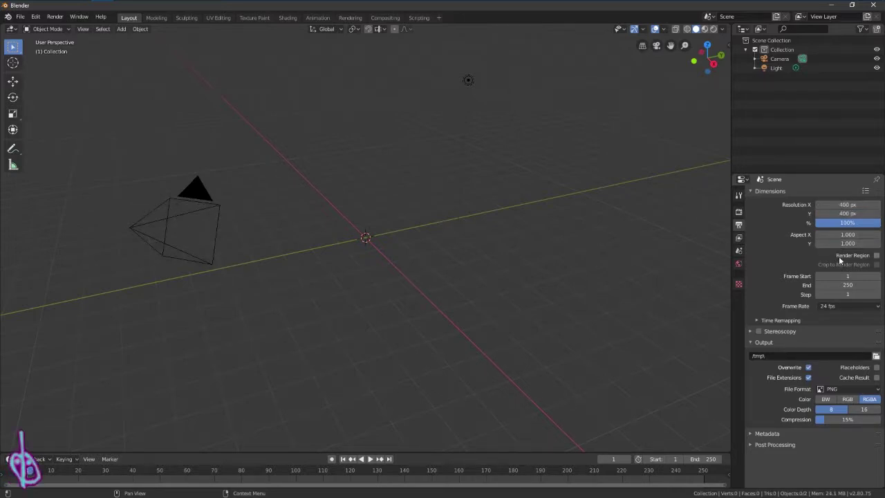
# - Set the output frame rate to 30 fps and the end frame to 90
pyautogui.click(846, 285)
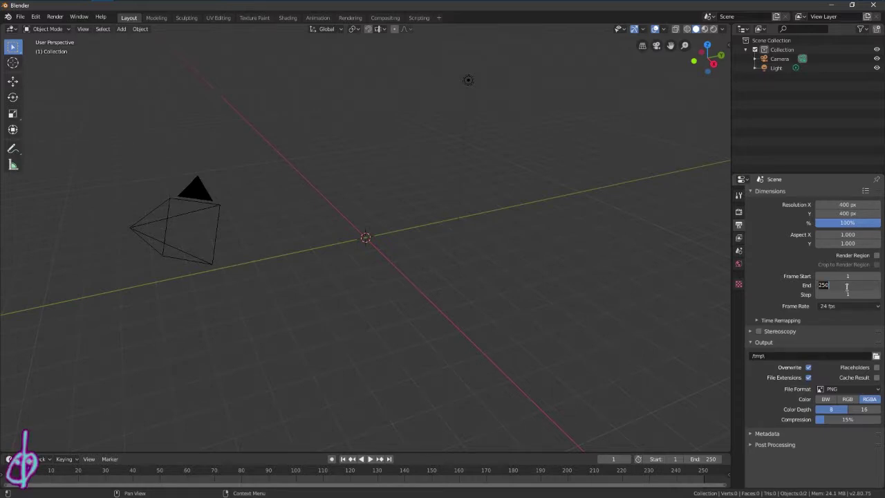
pyautogui.press('Return')
pyautogui.click(856, 307)
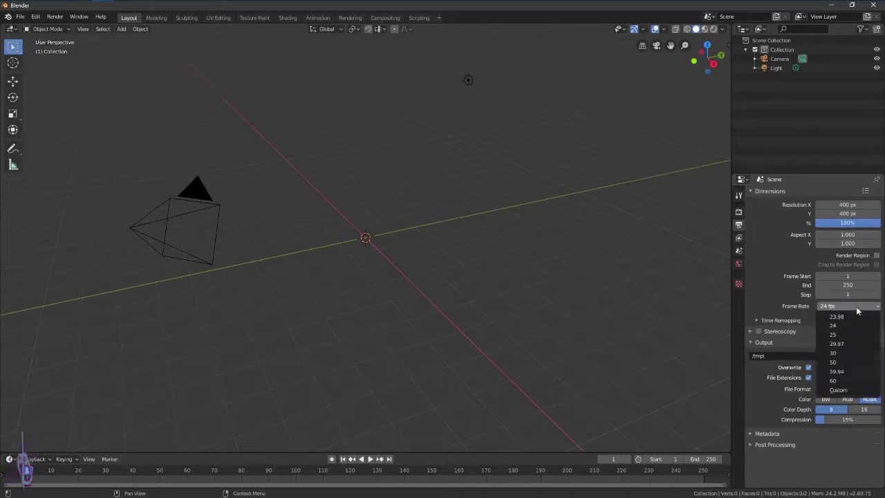
pyautogui.click(840, 353)
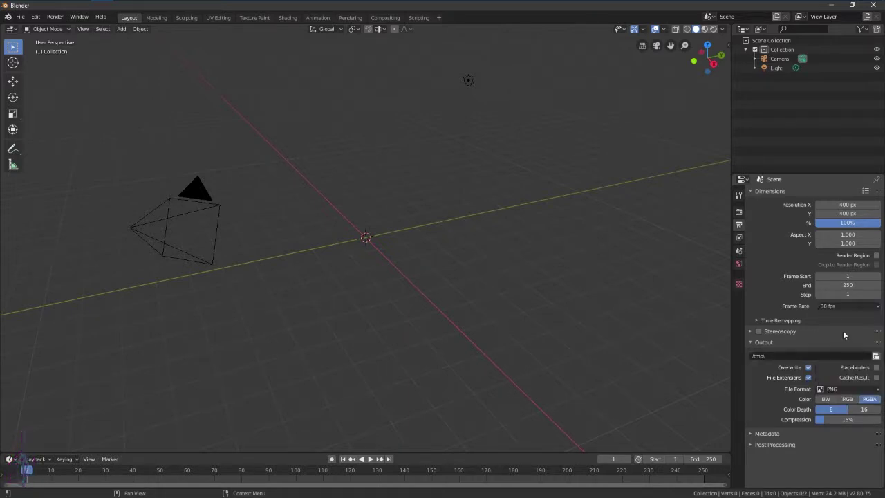
pyautogui.click(847, 285)
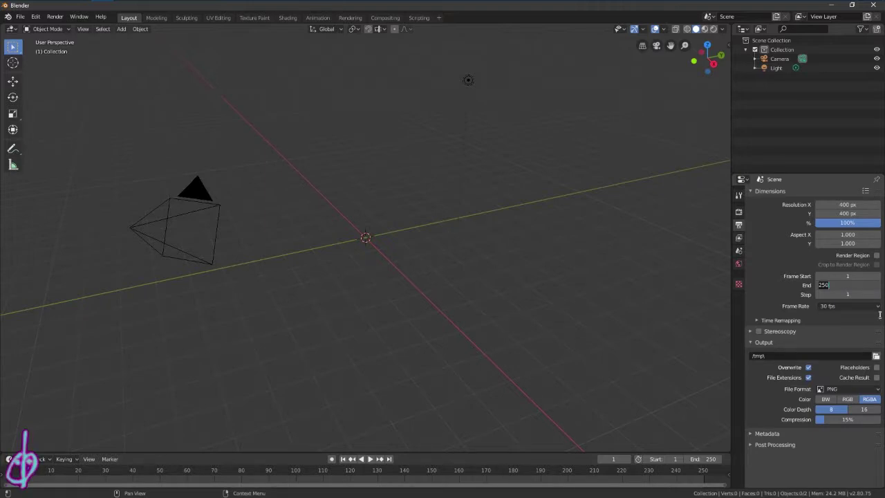
pyautogui.write('90')
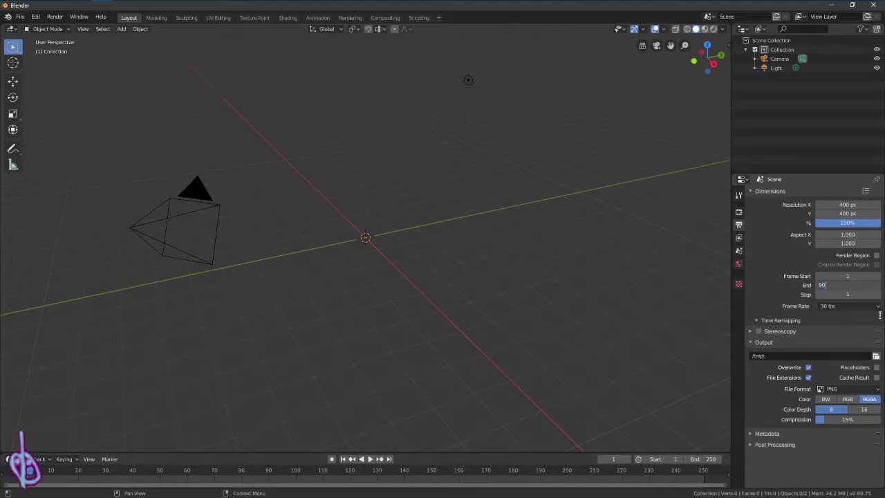
pyautogui.press('Return')
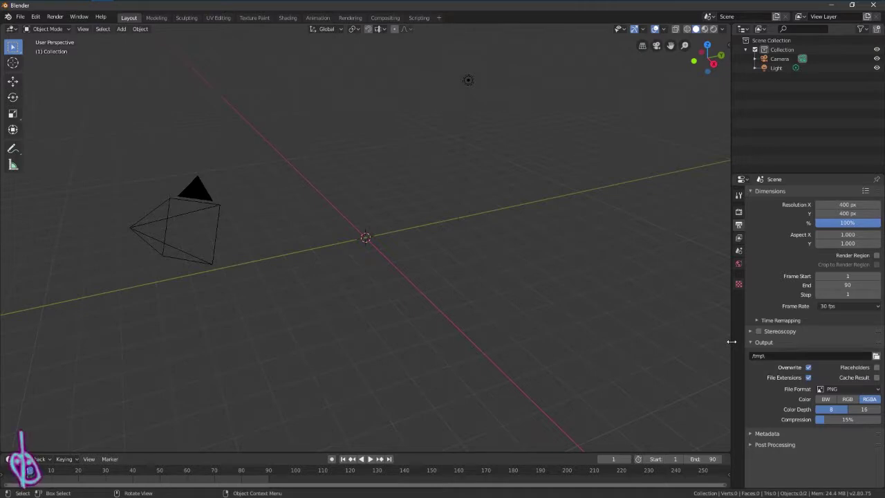
# - Enlarge the timeline area upward and choose PNG as the output file format
pyautogui.moveTo(518, 451); pyautogui.dragTo(516, 394)
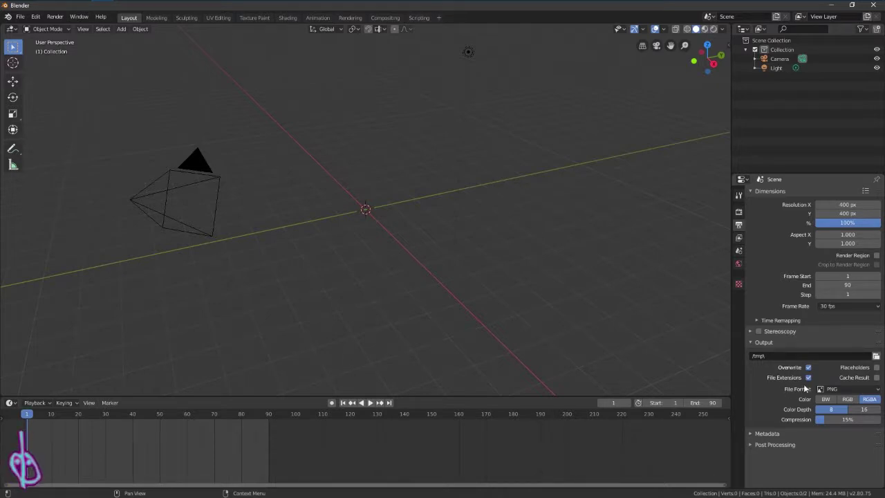
pyautogui.click(834, 390)
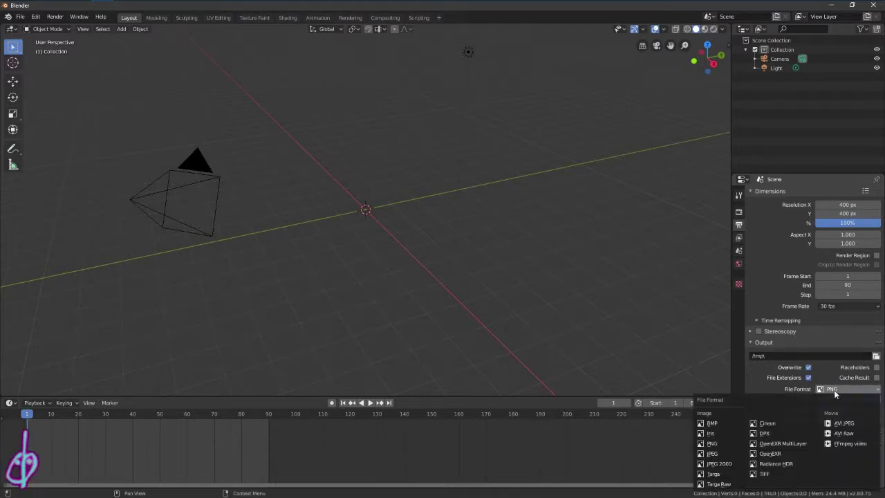
pyautogui.click(715, 443)
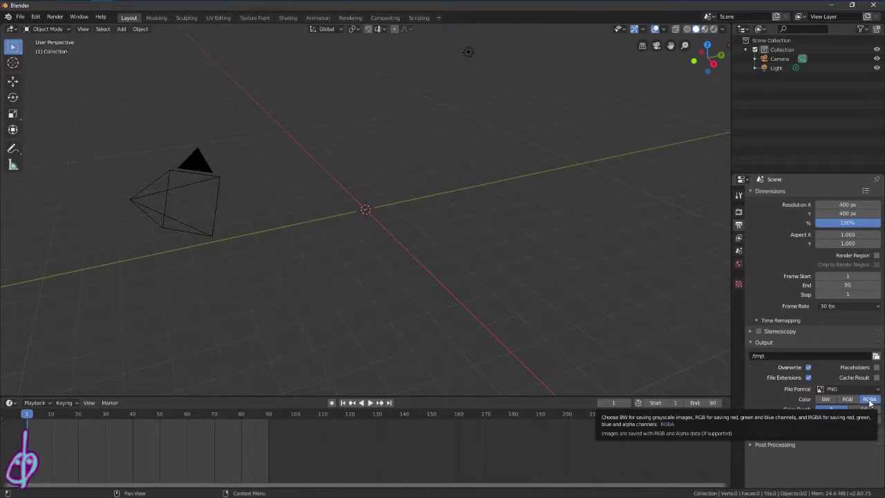
# - Turn on the transparent film background in the Eevee render settings
pyautogui.click(738, 212)
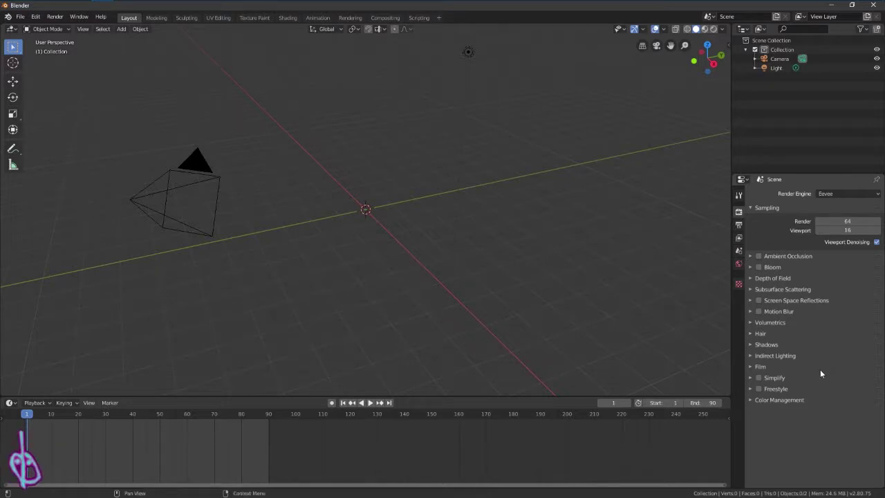
pyautogui.click(751, 367)
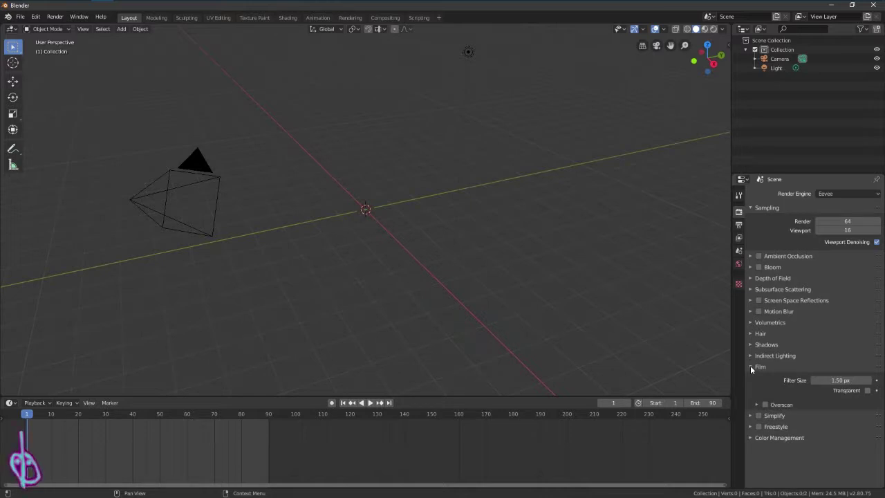
pyautogui.click(868, 390)
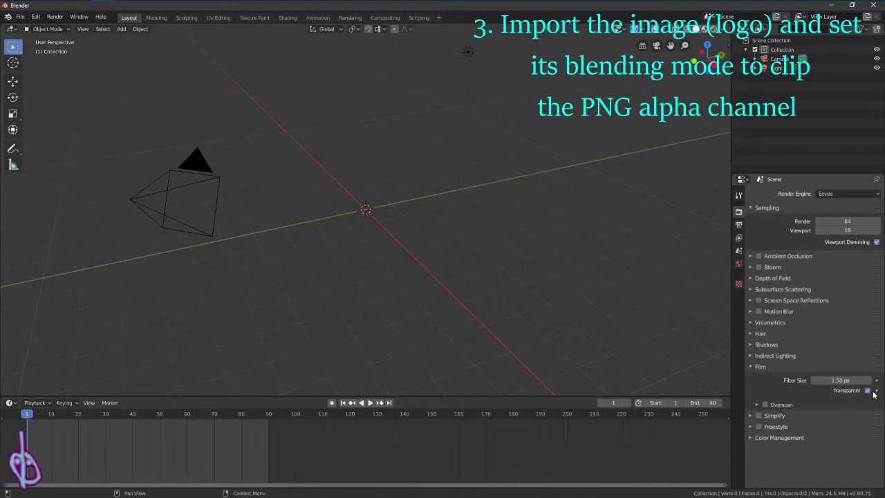
pyautogui.click(750, 367)
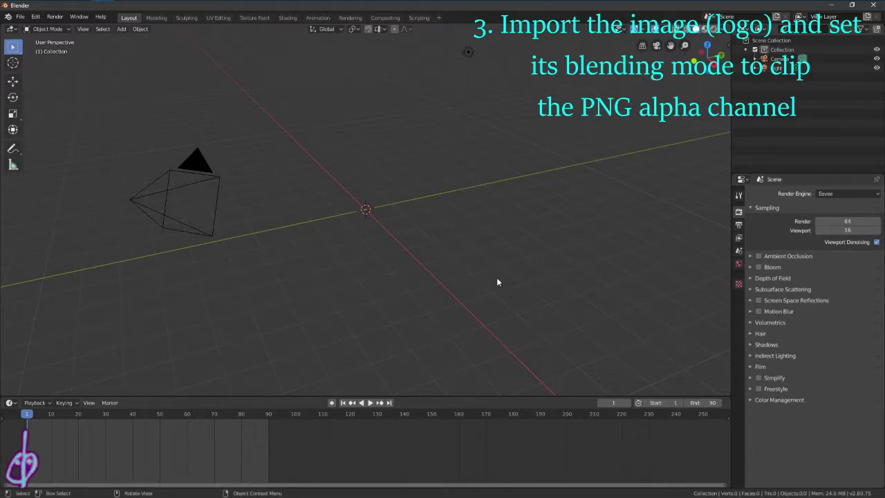
# - Import chillbrooGamingSmCleanTriColOverlayWebBadge.png from the rotating logo tutorial folder as an image plane
pyautogui.click(20, 17)
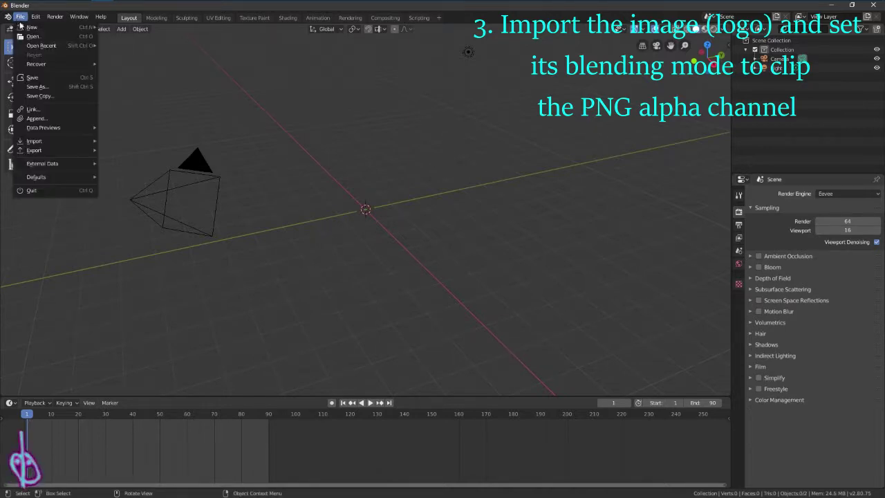
pyautogui.moveTo(58, 144)
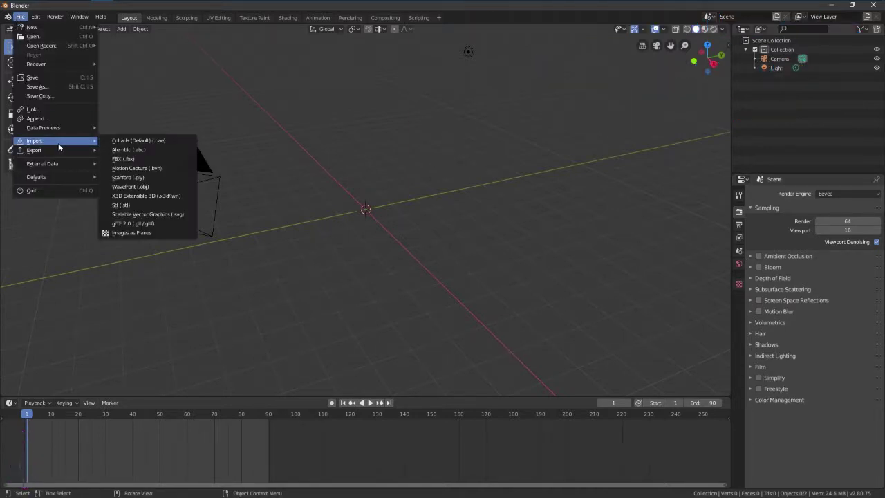
pyautogui.click(144, 233)
pyautogui.click(158, 73)
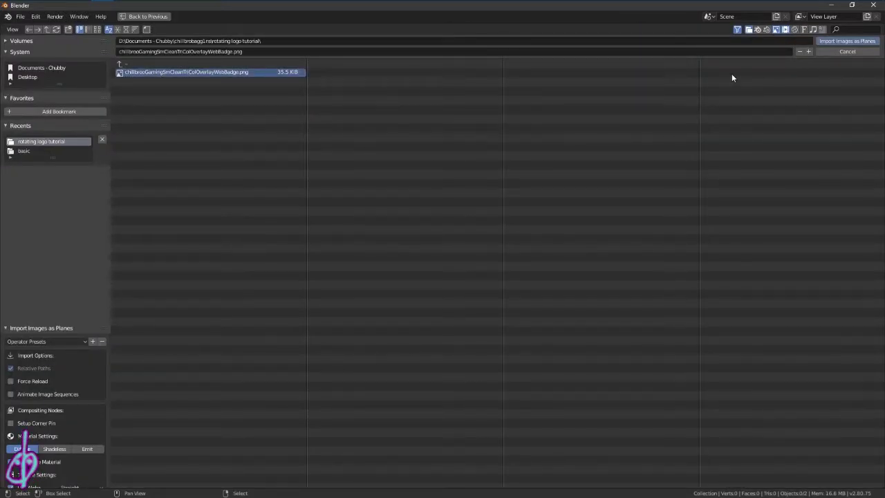
pyautogui.click(826, 42)
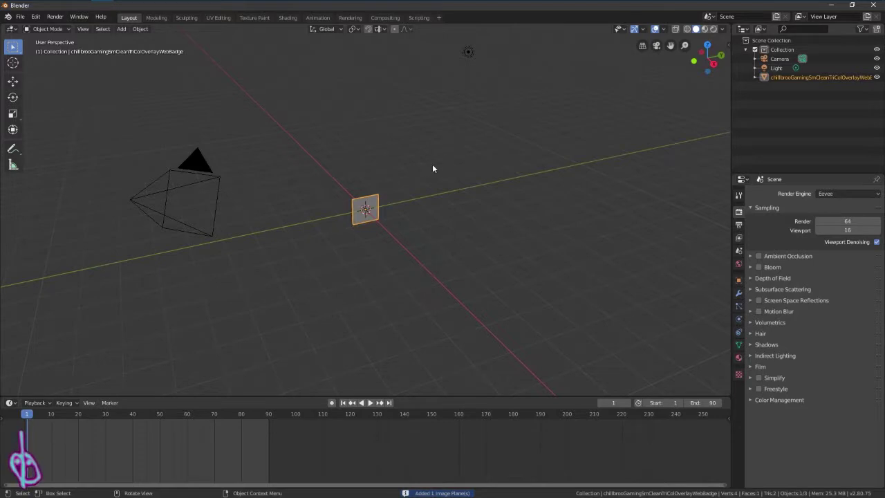
# - Set the logo plane material's blend mode to Alpha Clip
pyautogui.moveTo(453, 174); pyautogui.dragTo(360, 159, button='middle')
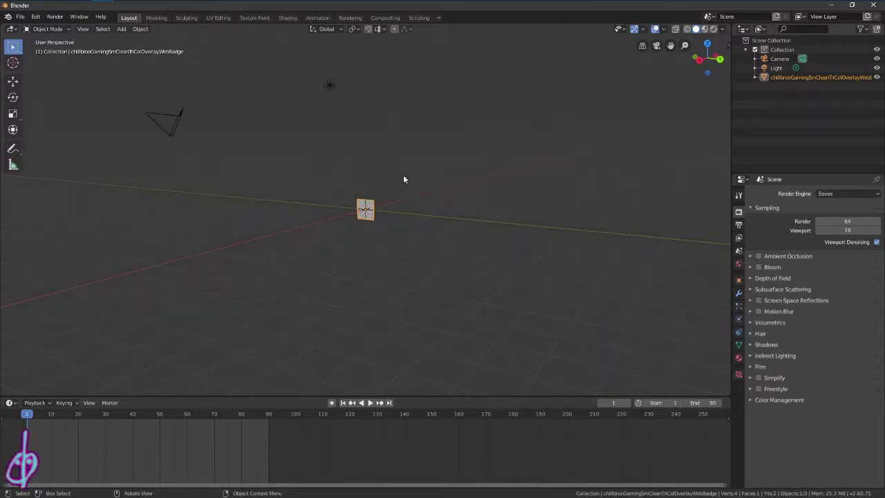
pyautogui.click(739, 358)
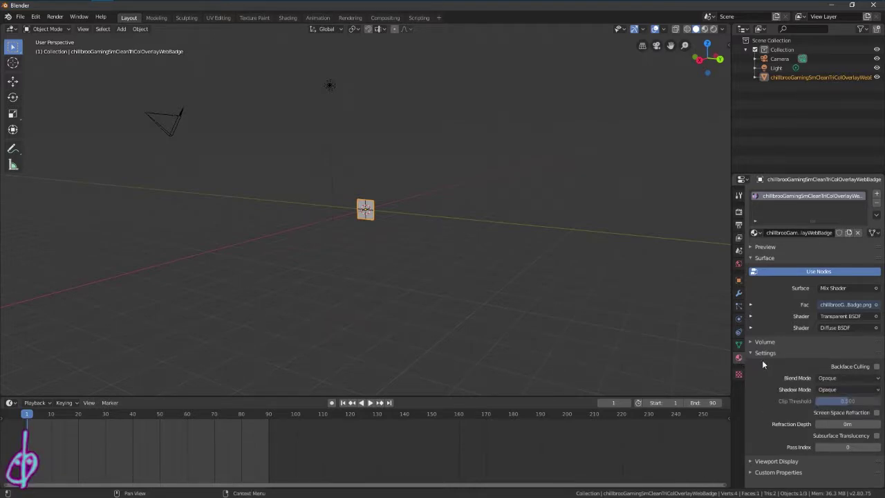
pyautogui.click(847, 378)
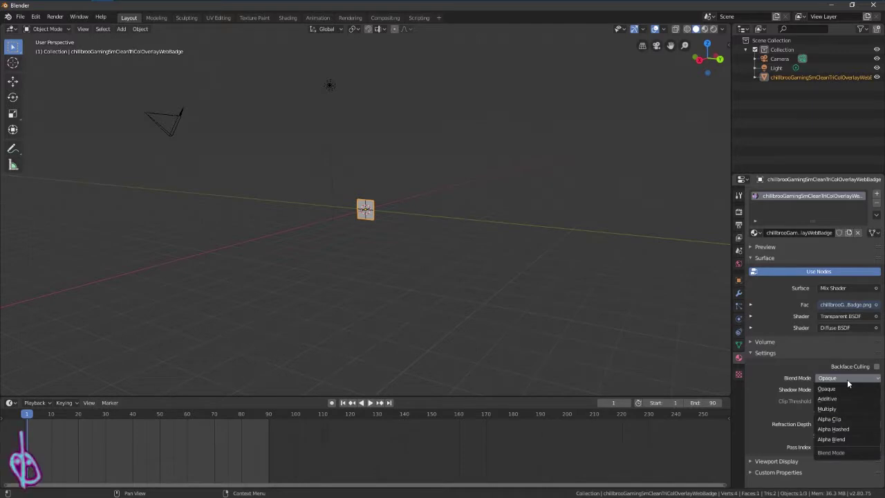
pyautogui.click(842, 419)
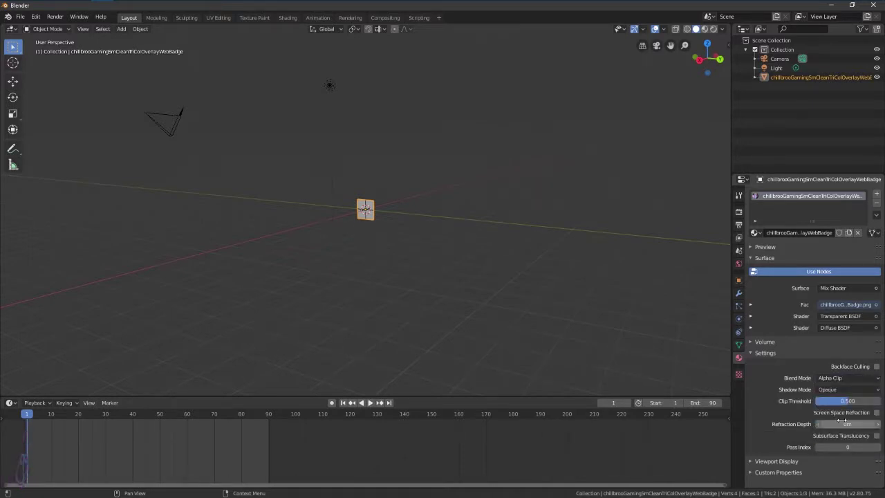
# - Move the camera to location X 2 m, Y 0 m, Z 0 m
pyautogui.click(738, 280)
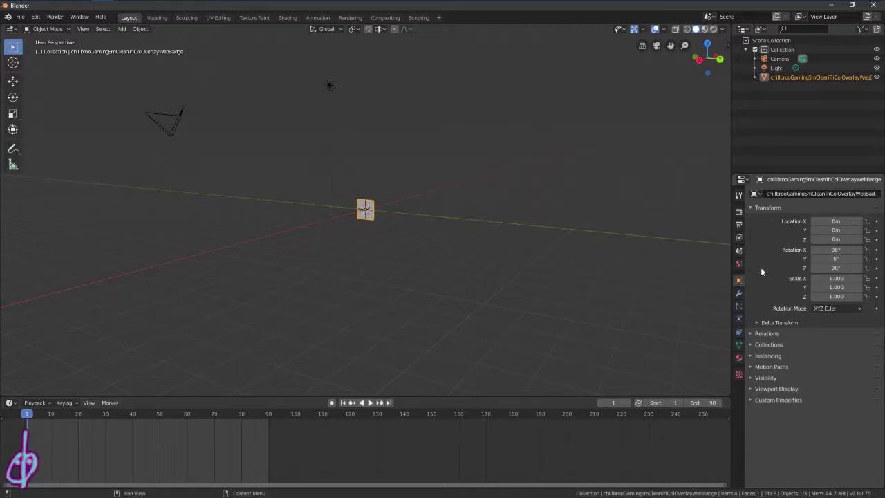
pyautogui.click(175, 117)
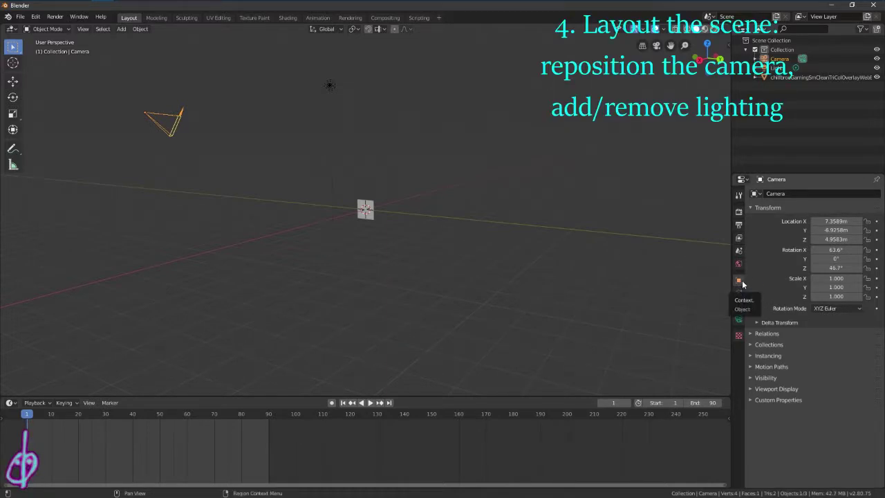
pyautogui.click(837, 221)
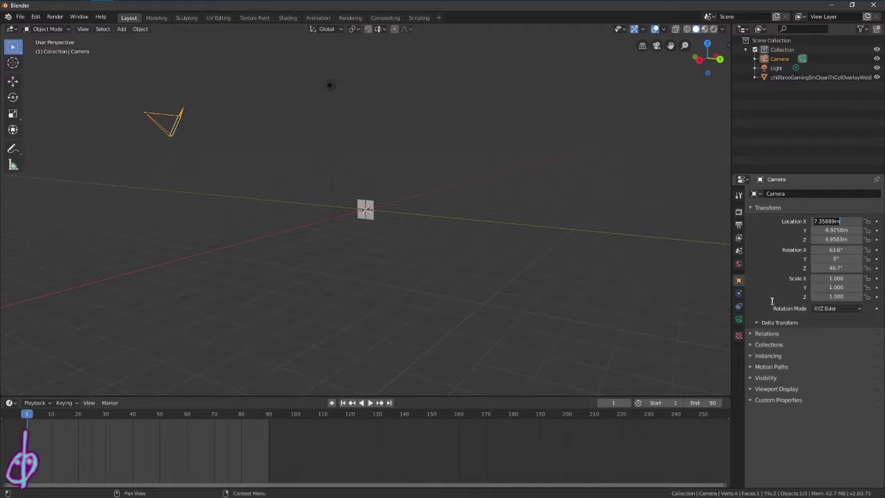
pyautogui.write('2')
pyautogui.press('Tab')
pyautogui.write('0')
pyautogui.press('Tab')
pyautogui.write('0')
pyautogui.press('Return')
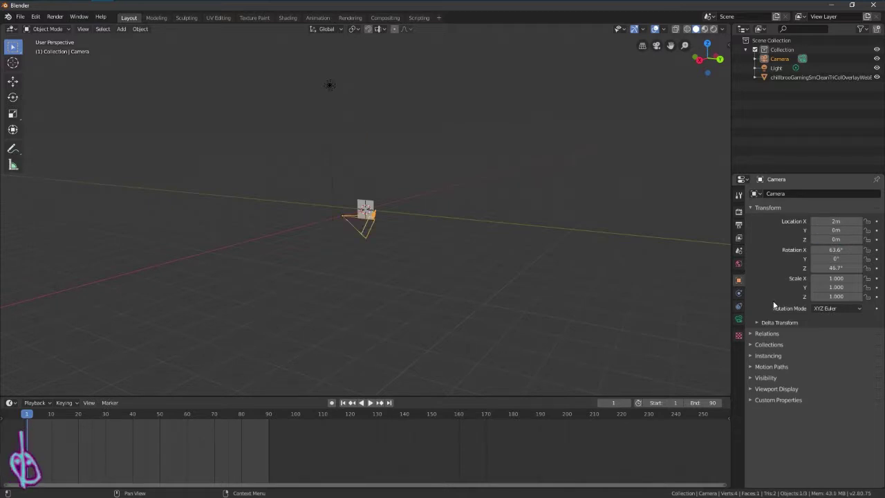
# - Set the camera's rotation to 90° on X and 90° on Z
pyautogui.click(835, 249)
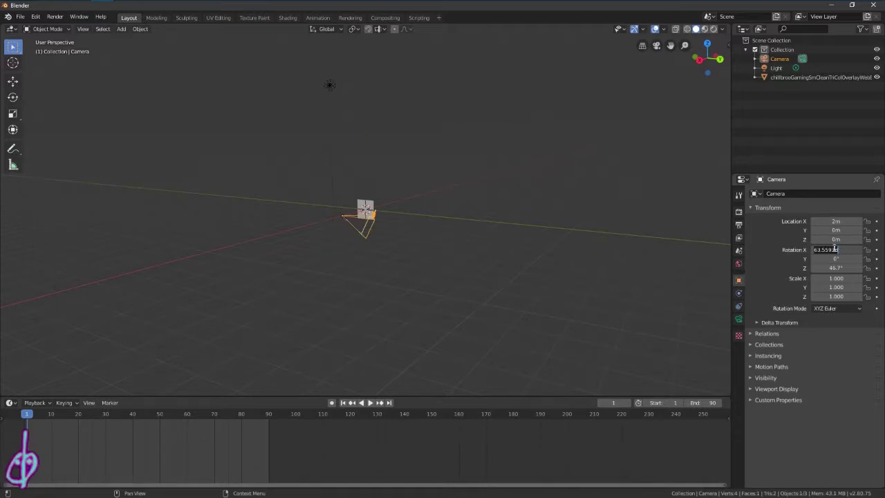
pyautogui.write('0')
pyautogui.press('Tab')
pyautogui.press('Tab')
pyautogui.write('90')
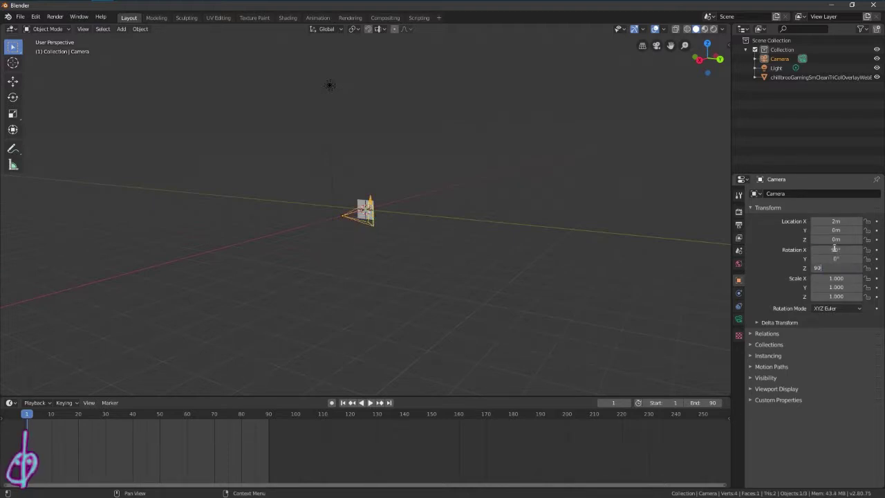
pyautogui.press('Return')
# - Render the current frame, check the logo's framing in the enlarged render window, and close it
pyautogui.press('F12')
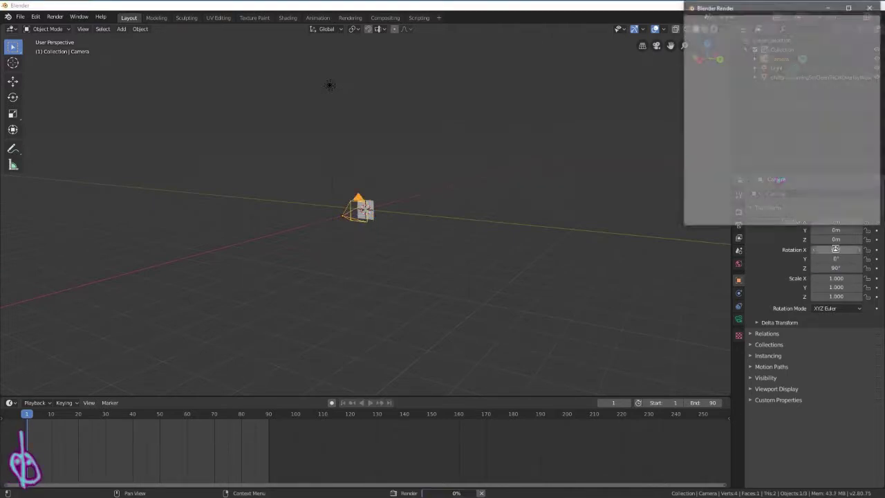
pyautogui.click(849, 7)
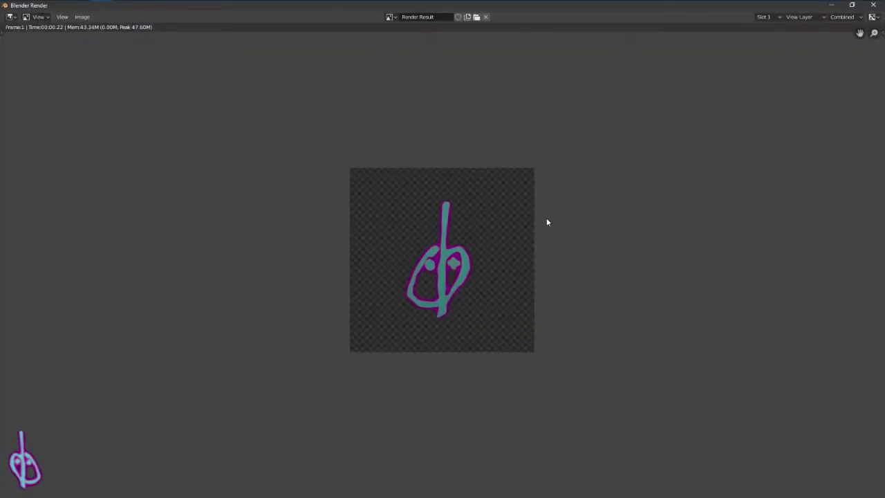
pyautogui.click(874, 5)
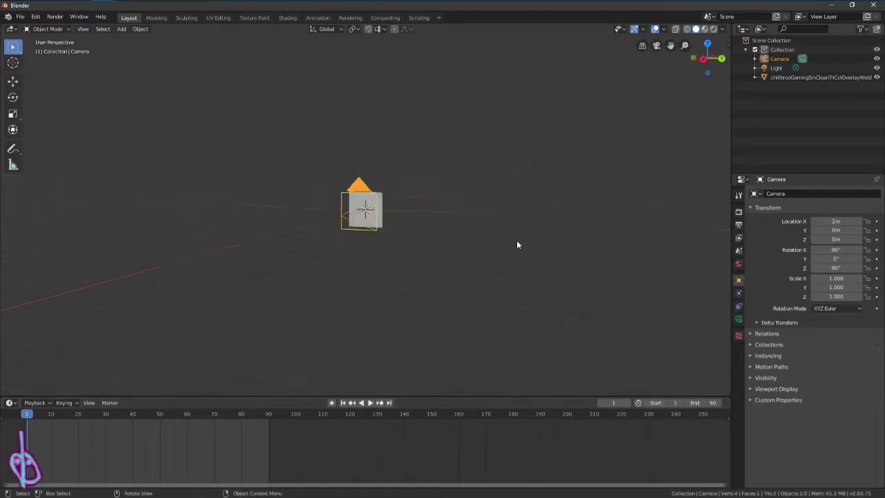
# - Bring the camera closer to the logo, to location X 1.44 m, while checking the rendered camera view
pyautogui.press('KP_0')
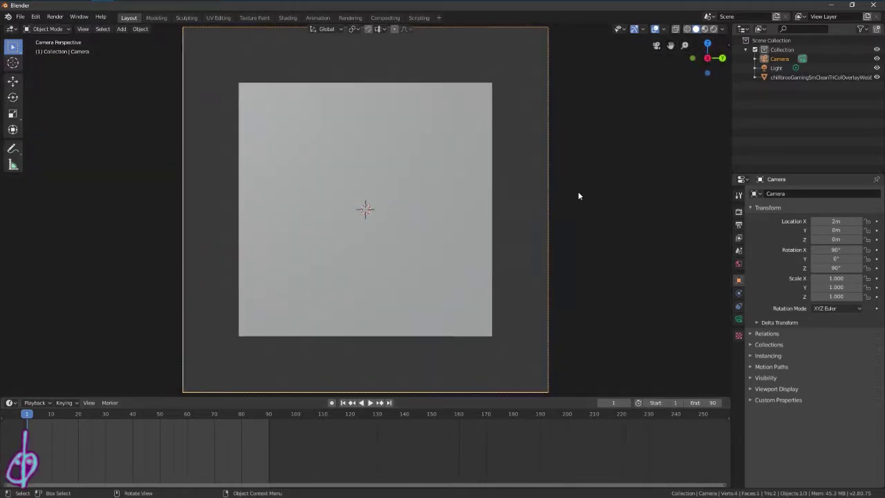
pyautogui.click(714, 29)
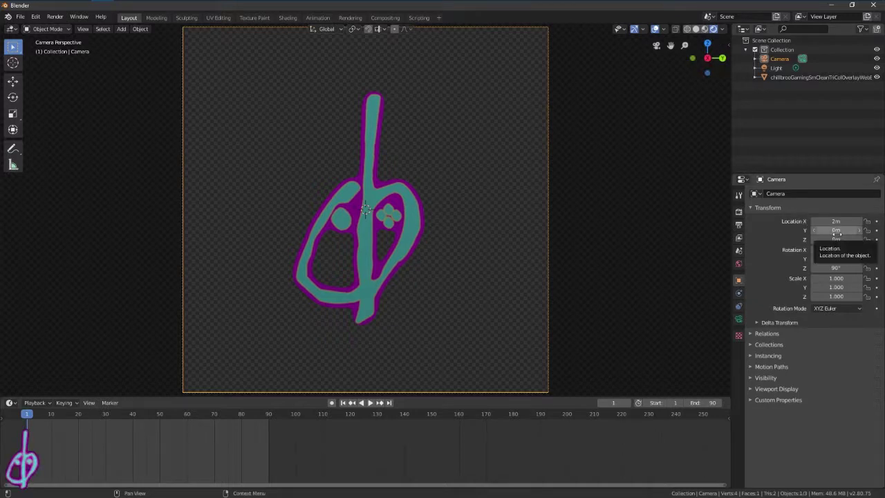
pyautogui.moveTo(837, 221); pyautogui.dragTo(795, 221)
pyautogui.press('KP_0')
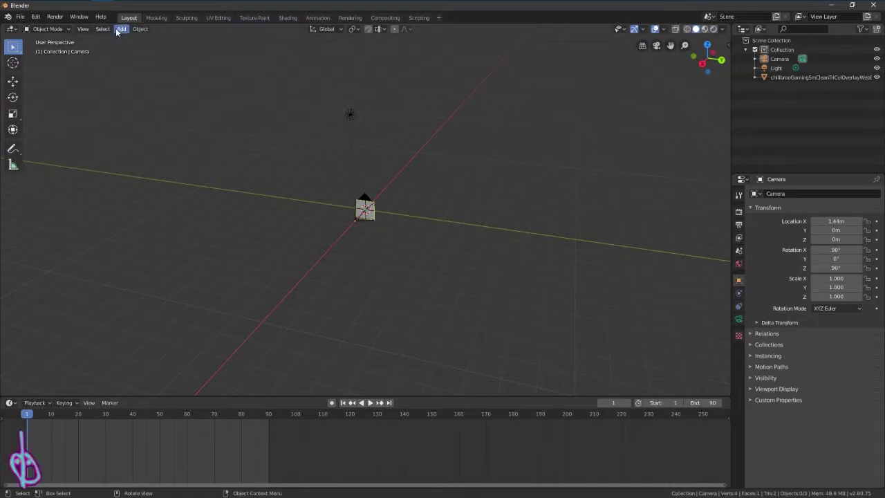
# - Add a spot light to the scene
pyautogui.click(121, 29)
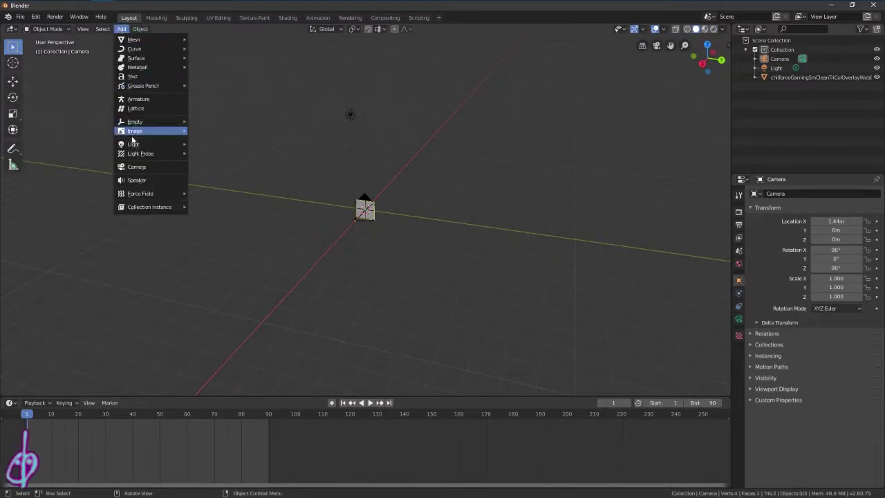
pyautogui.moveTo(136, 146)
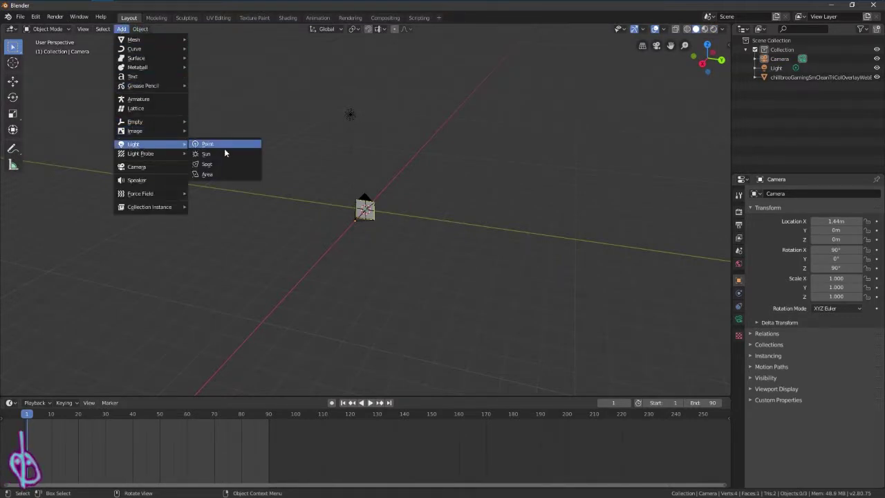
pyautogui.click(227, 166)
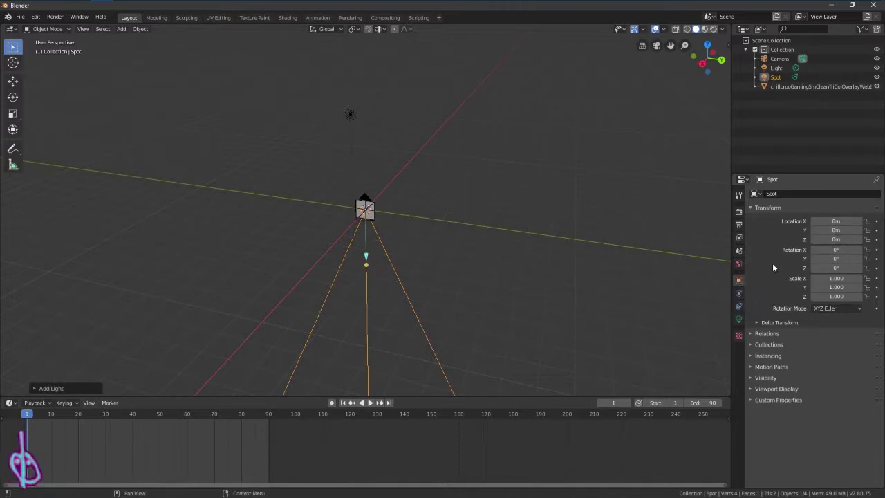
# - Set the spot light's location to X 2.44 m and Y -0.81 m
pyautogui.click(836, 220)
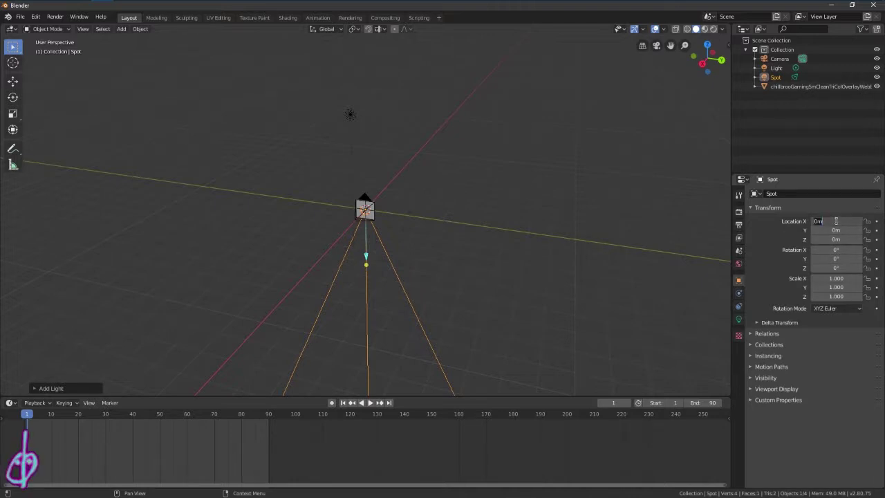
pyautogui.write('2')
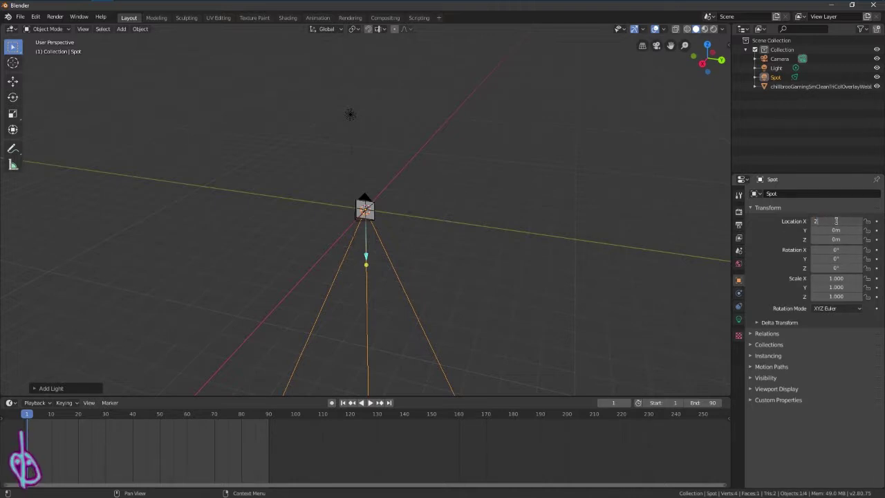
pyautogui.write('.44')
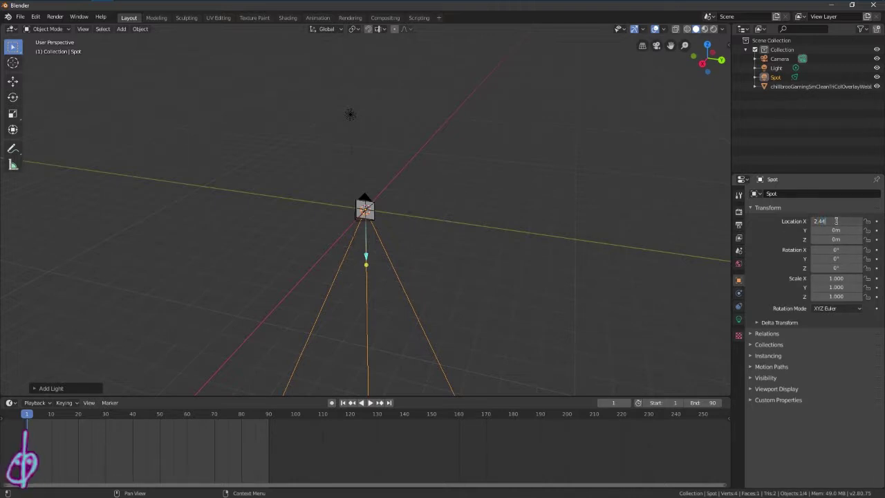
pyautogui.press('Return')
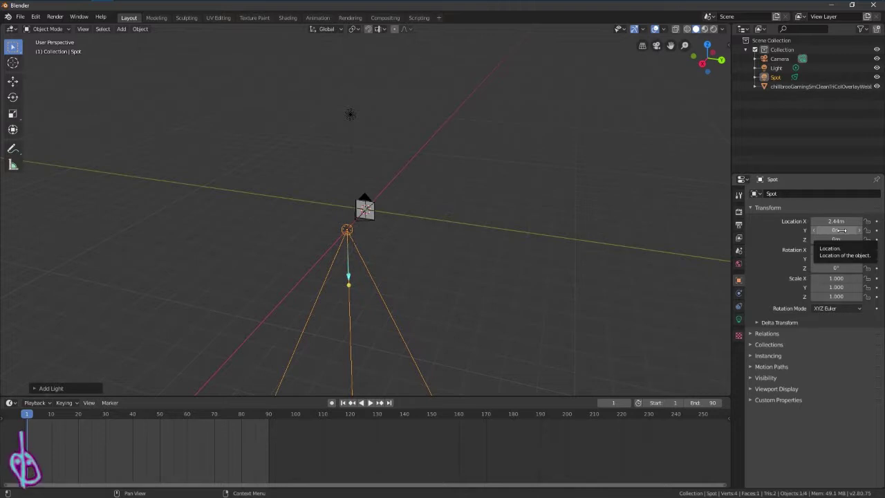
pyautogui.click(840, 231)
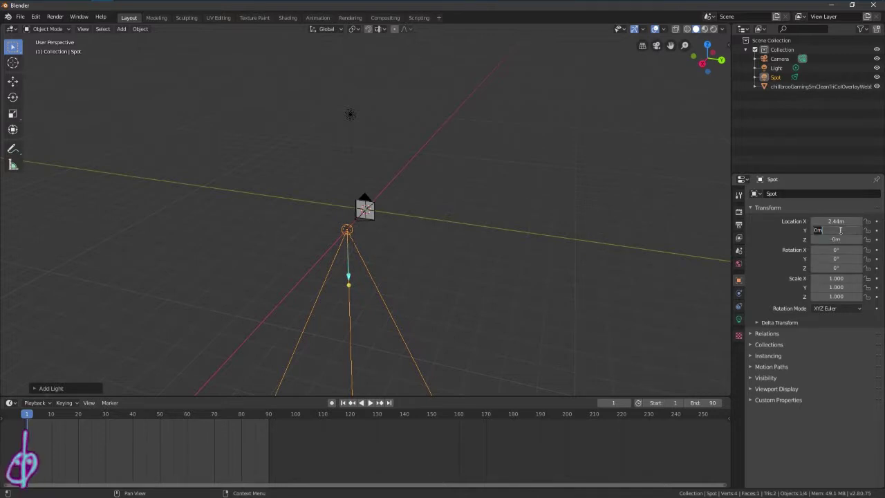
pyautogui.press('BackSpace')
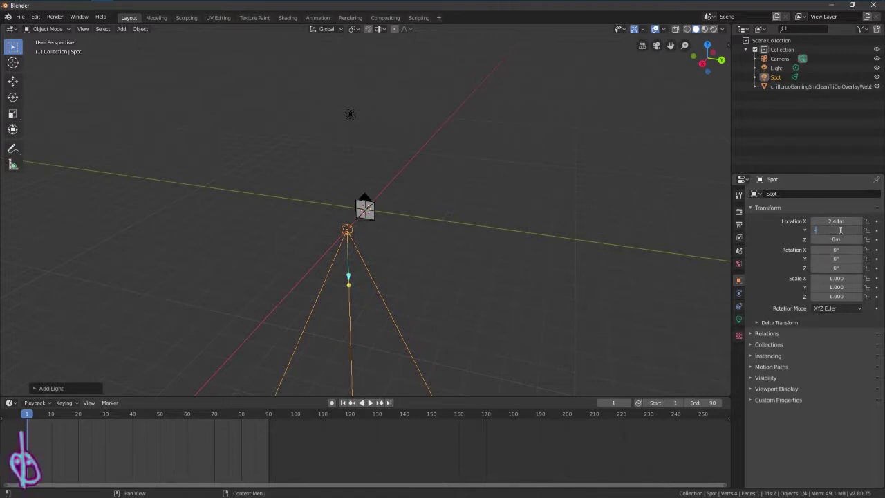
pyautogui.write('-0.9')
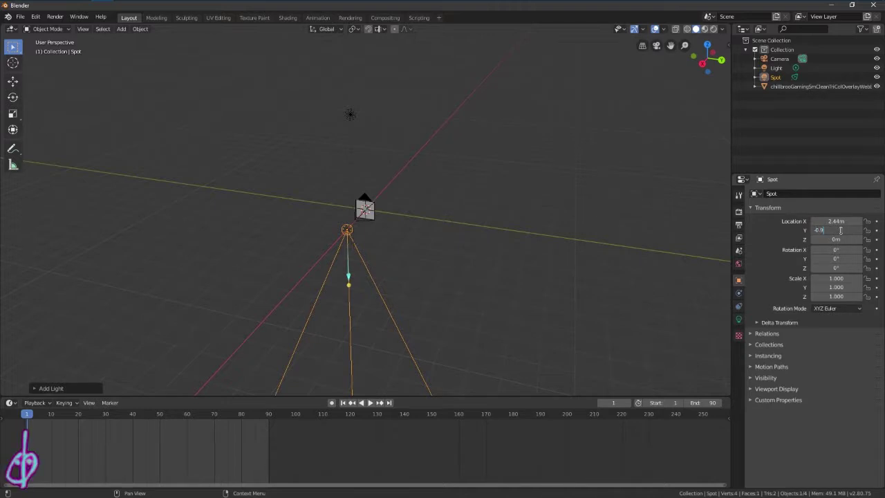
pyautogui.write('81')
# - Rotate the spot light to 90° on X and 72° on Z
pyautogui.click(835, 251)
pyautogui.write('90')
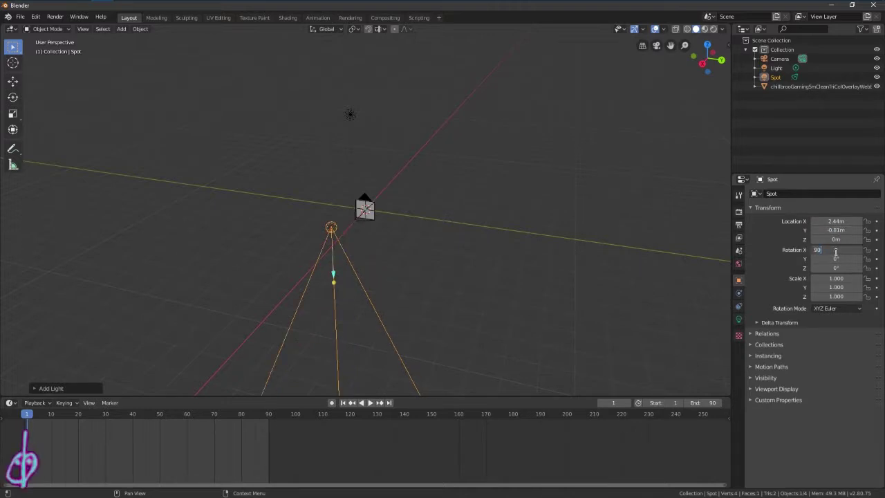
pyautogui.press('Return')
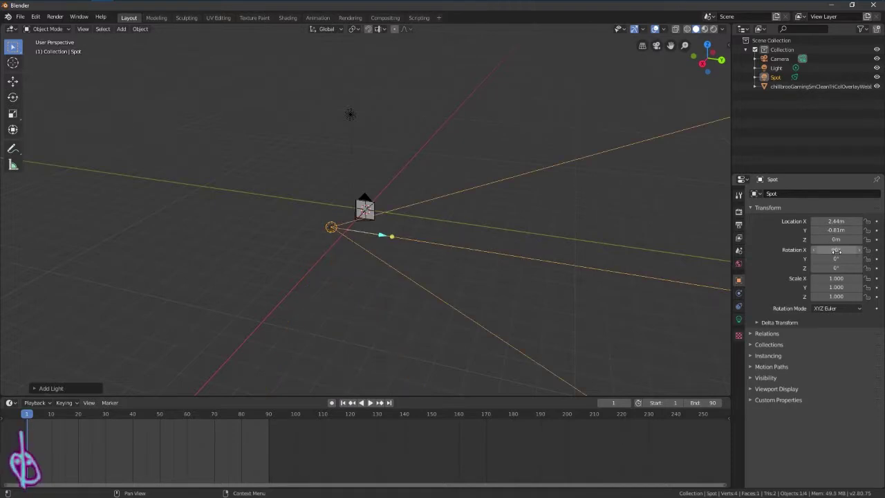
pyautogui.click(835, 269)
pyautogui.write('72')
pyautogui.press('Return')
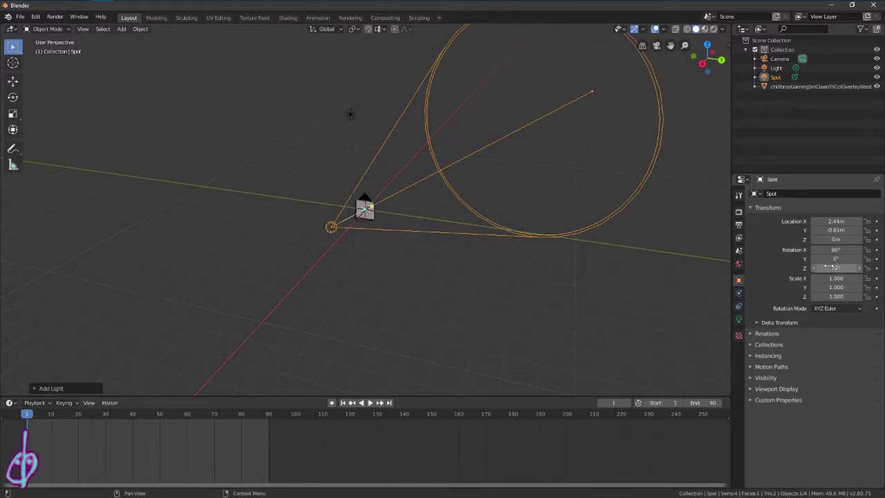
# - Set the spot light's power to 90 W and its cone size to 27°
pyautogui.click(739, 319)
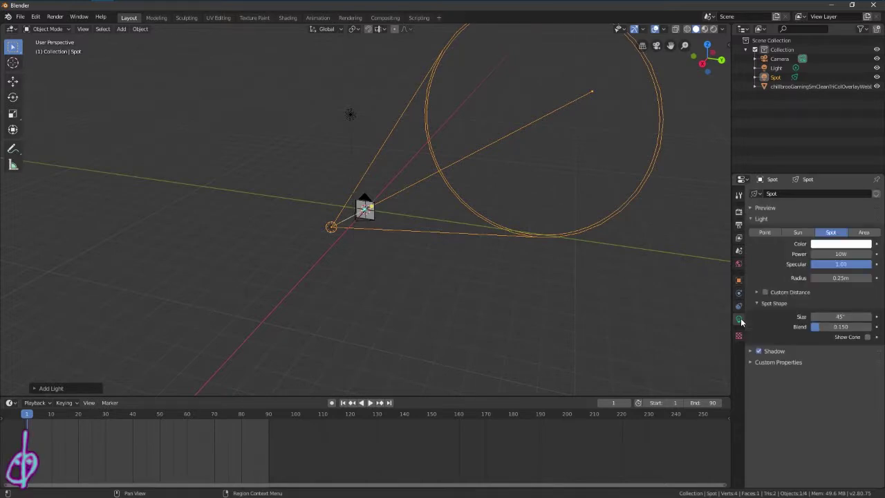
pyautogui.click(835, 254)
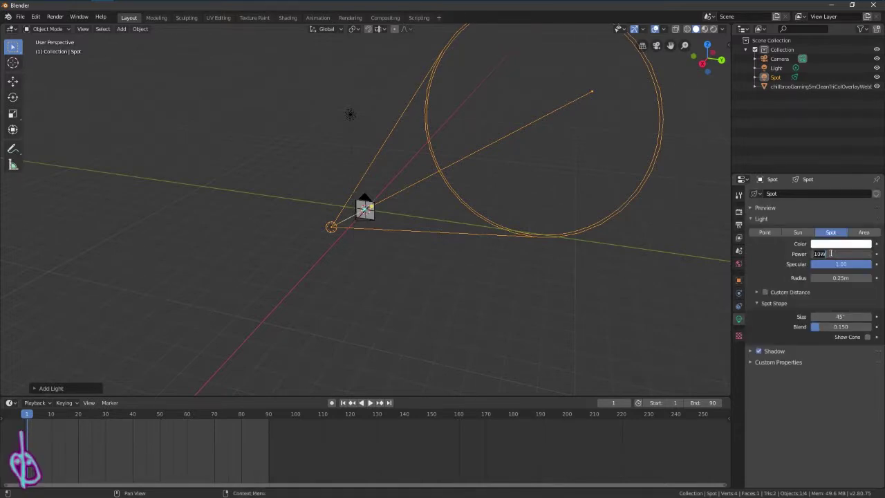
pyautogui.write('5')
pyautogui.write('0')
pyautogui.press('Return')
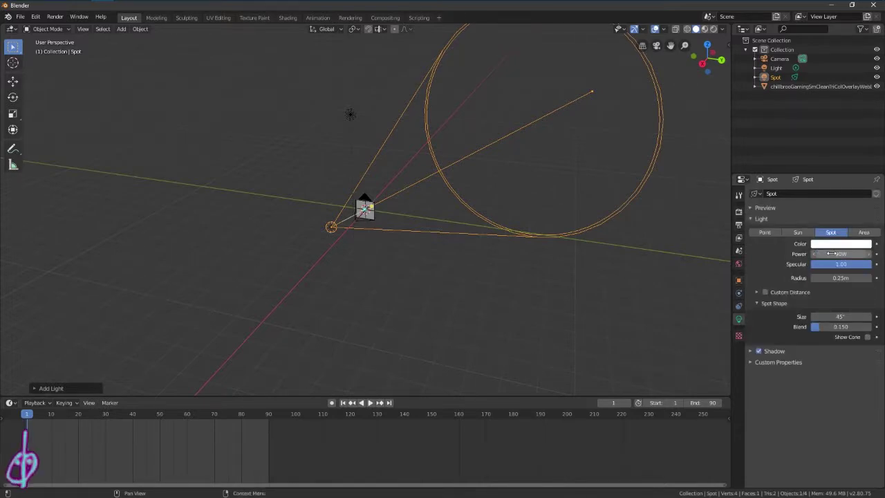
pyautogui.click(840, 318)
pyautogui.write('27')
pyautogui.press('Return')
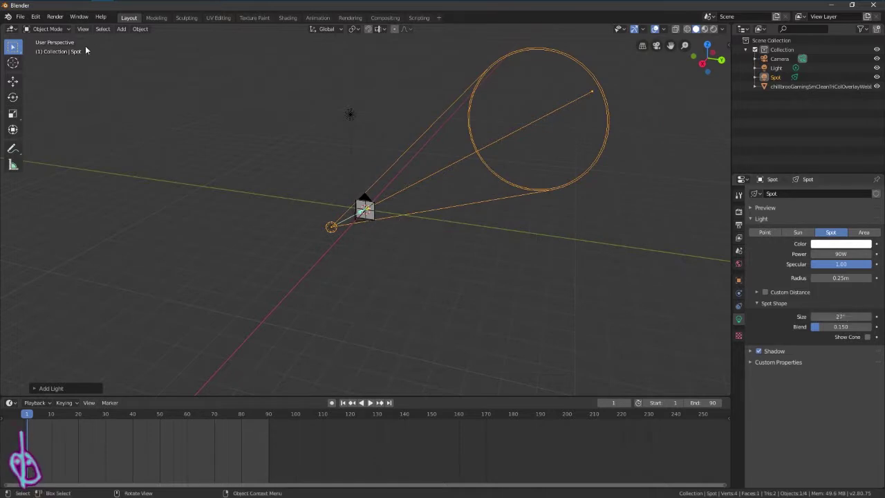
# - Duplicate the spot light, leaving the copy at the original's position
pyautogui.click(137, 31)
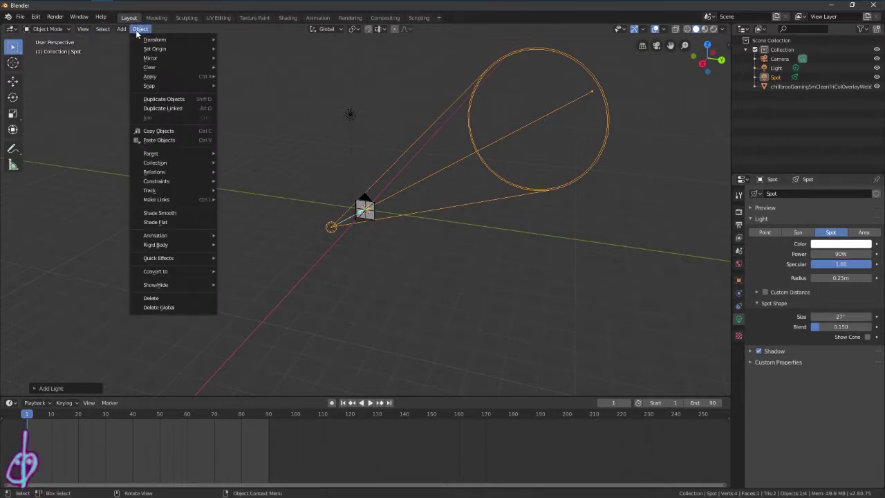
pyautogui.click(159, 101)
pyautogui.rightClick(158, 98)
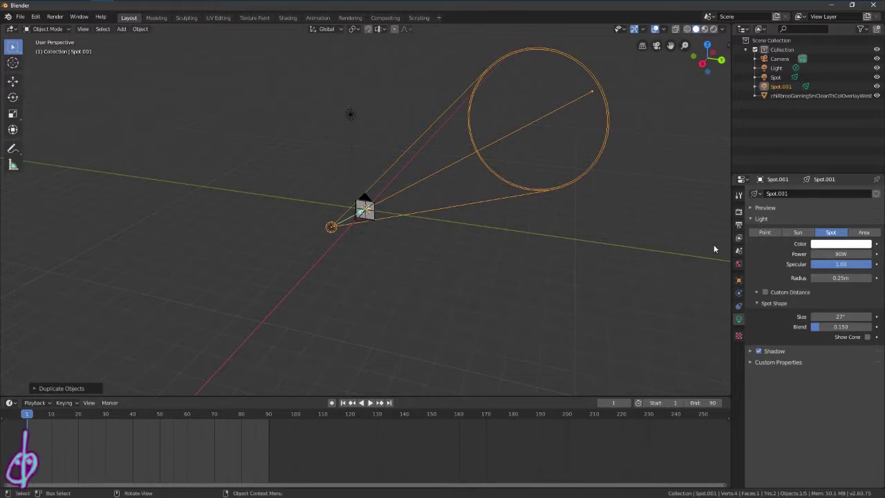
# - Set the duplicated spot light's Y location to 0.81 m
pyautogui.click(738, 279)
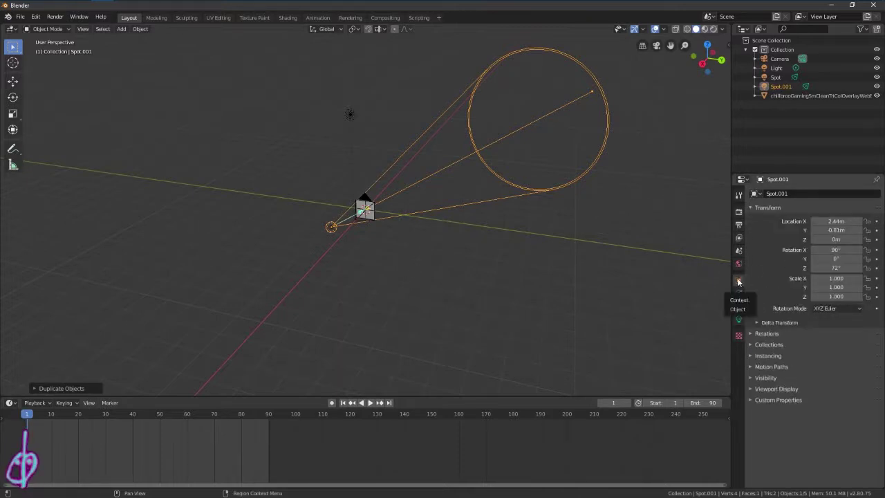
pyautogui.click(828, 229)
pyautogui.press('Return')
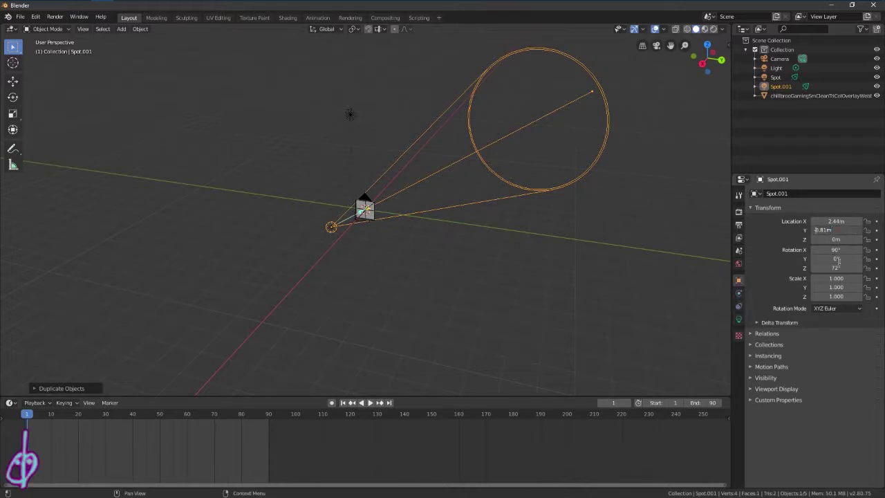
pyautogui.press('Return')
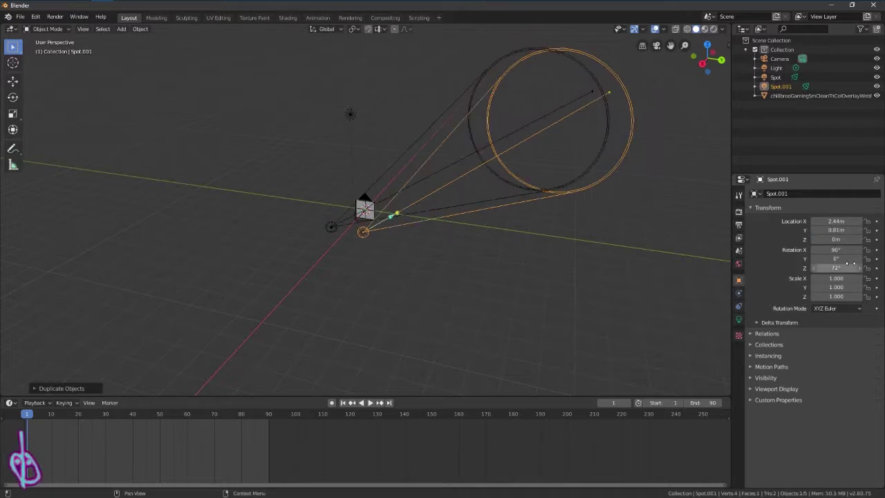
# - Rotate the duplicated spot light to 108° on Z and render the current frame to check the lighting
pyautogui.click(838, 267)
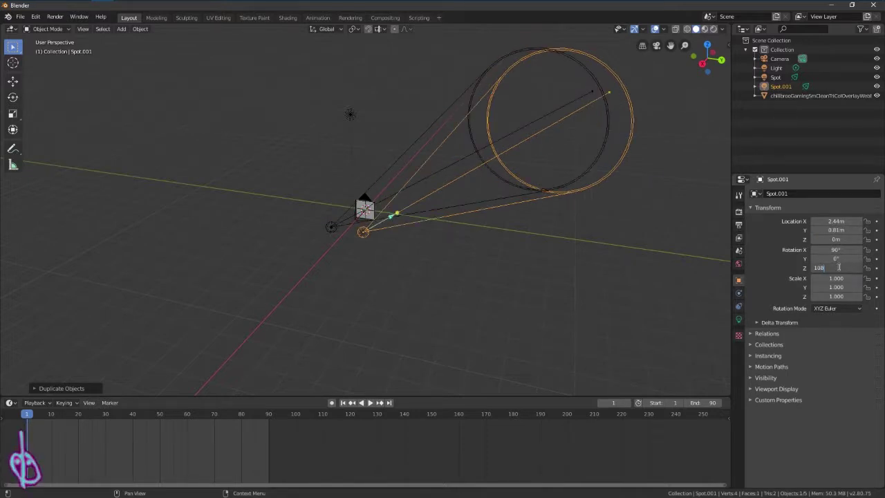
pyautogui.press('Return')
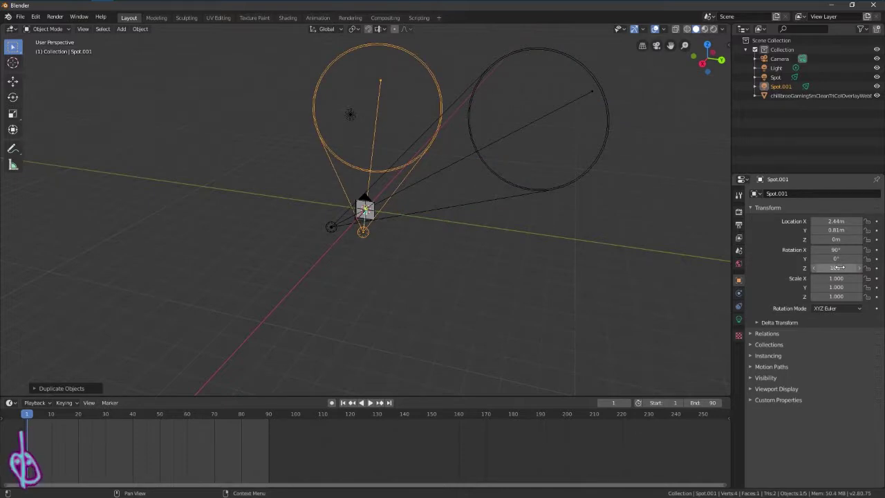
pyautogui.press('F12')
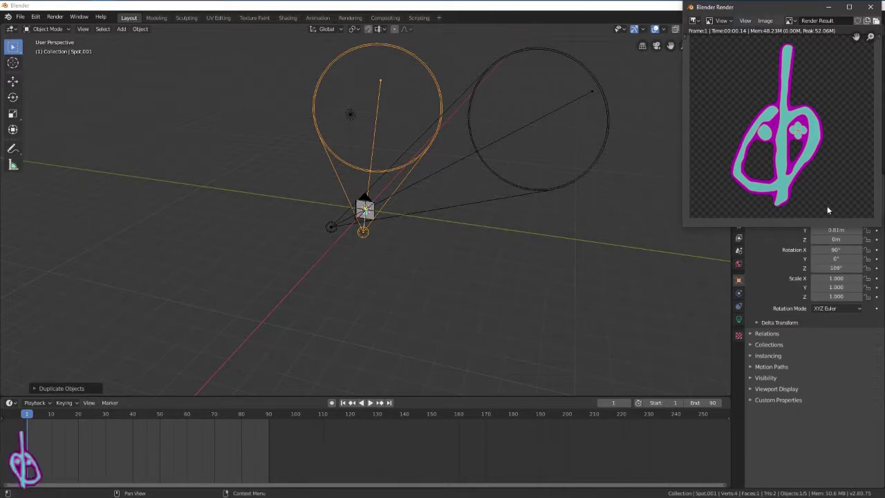
pyautogui.click(878, 6)
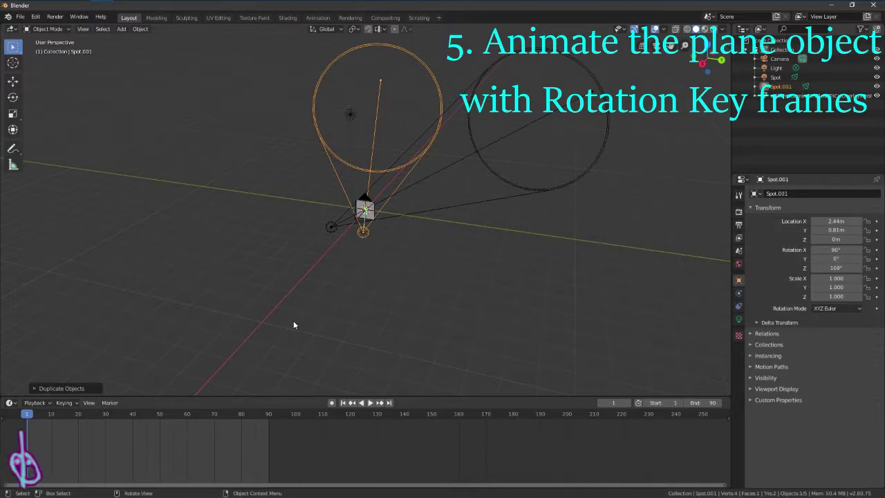
# - Save the project as chill-animation.blend in the rotating logo tutorial folder
pyautogui.hotkey('ctrl', 's')
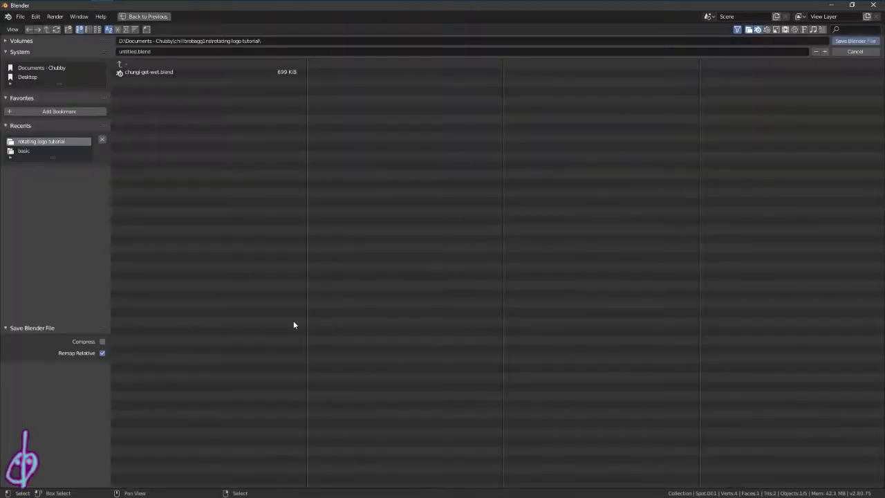
pyautogui.click(135, 52)
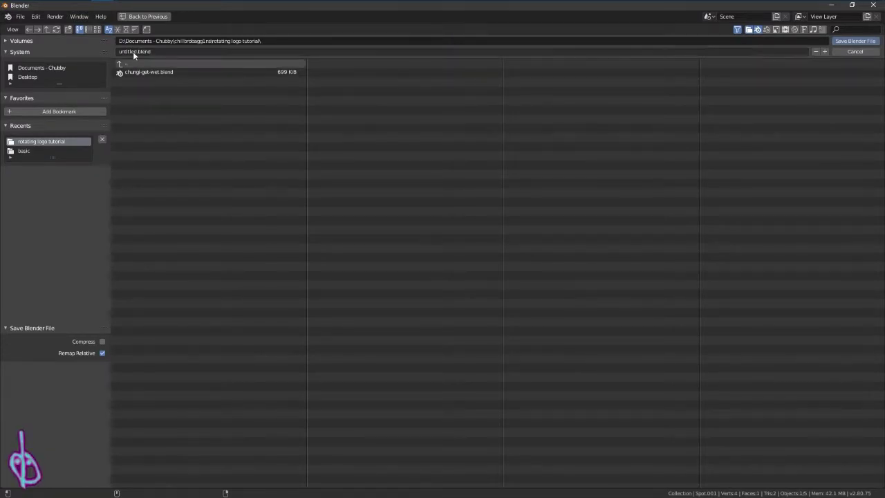
pyautogui.click(136, 52)
pyautogui.moveTo(137, 52); pyautogui.dragTo(95, 54)
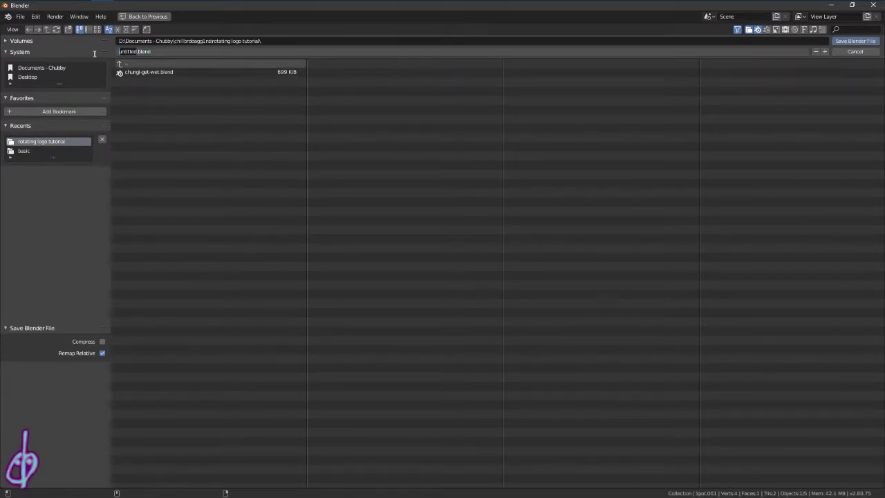
pyautogui.write('chil')
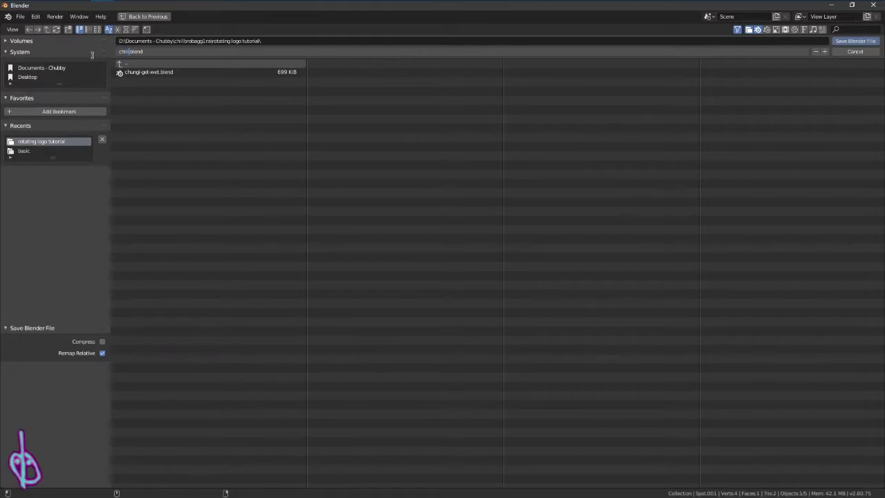
pyautogui.write('li-animation')
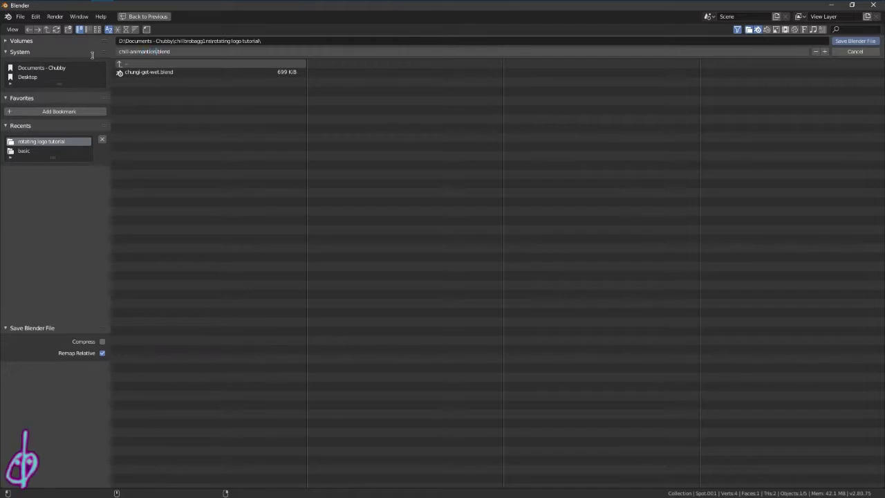
pyautogui.press('Left')
pyautogui.press('Left')
pyautogui.press('Left')
pyautogui.press('Left')
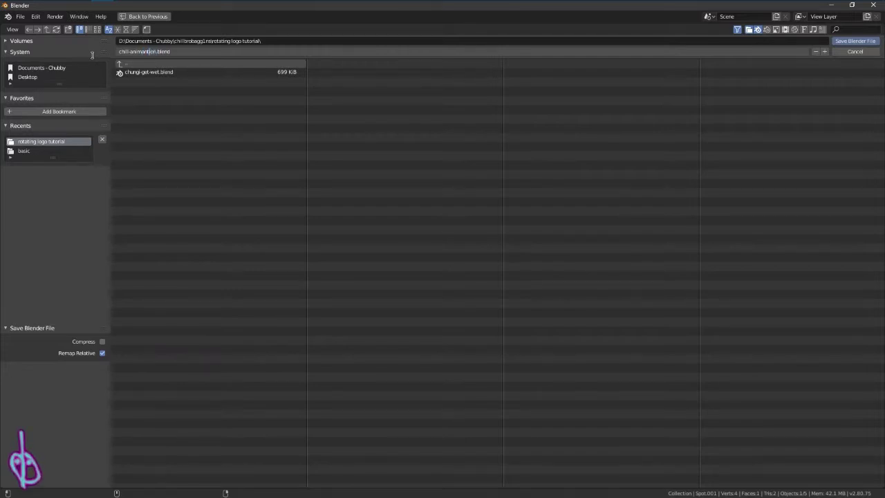
pyautogui.press('Return')
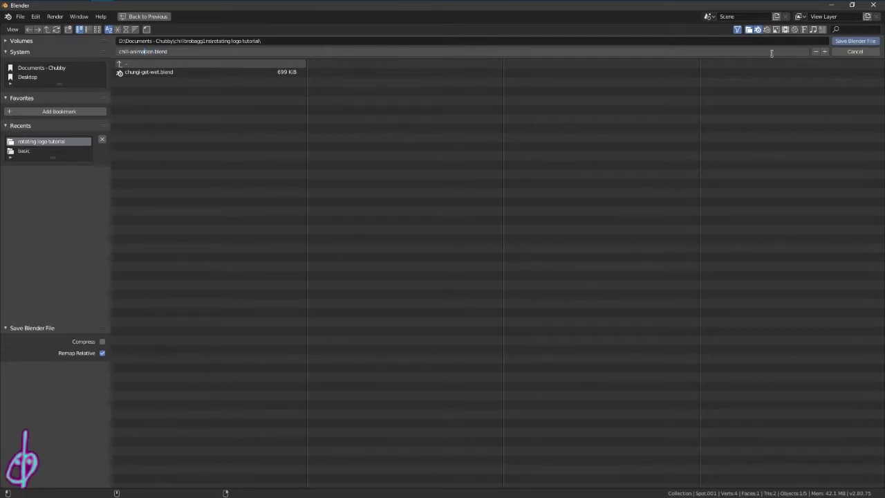
pyautogui.click(861, 42)
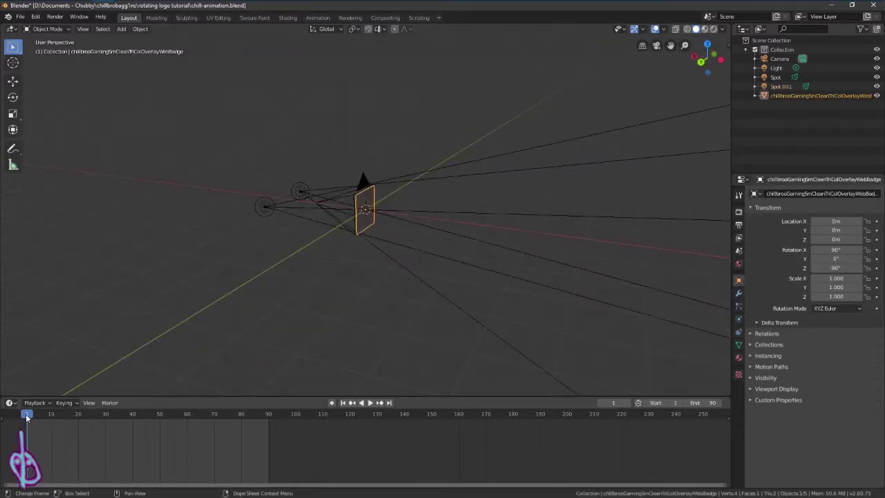
# - Insert a rotation keyframe for the logo plane at frame 1
pyautogui.press('space')
pyautogui.press('space')
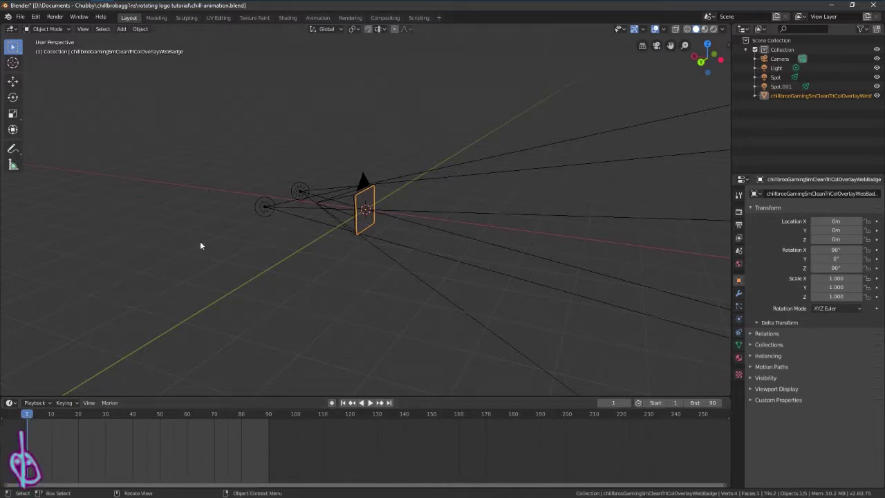
pyautogui.press('i')
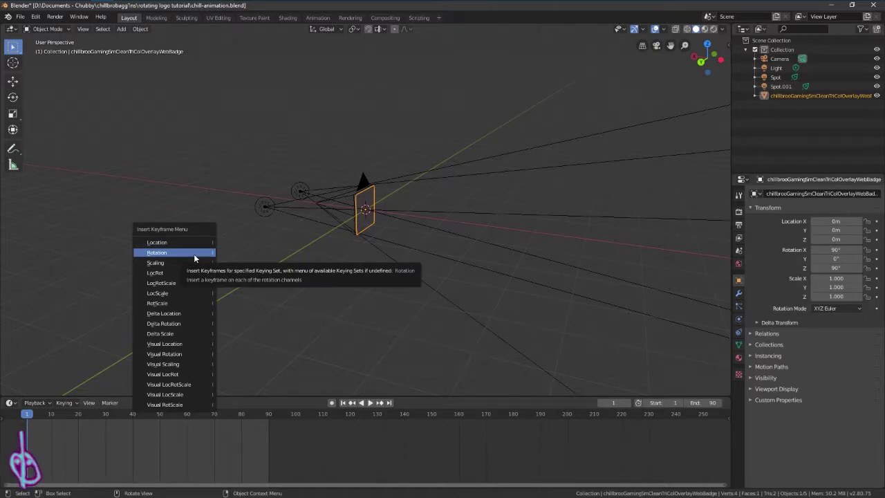
pyautogui.click(194, 256)
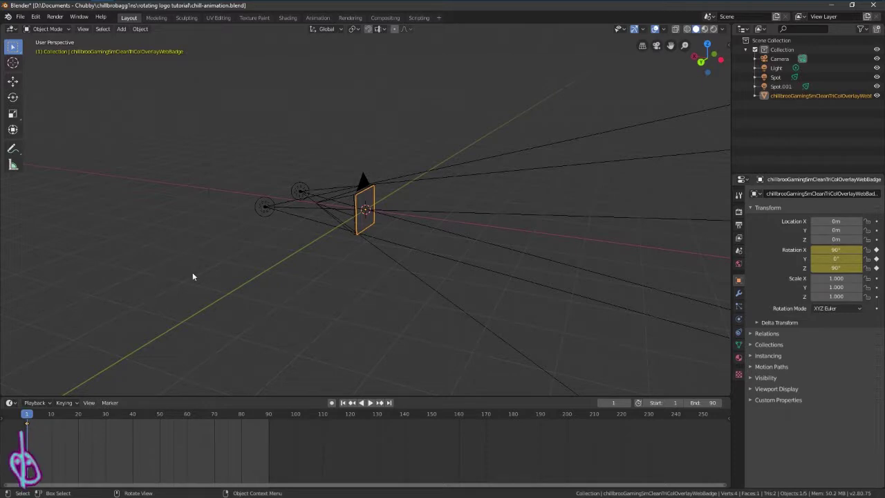
# - At frame 89, set the logo plane's Z rotation to 449° and insert a rotation keyframe
pyautogui.moveTo(239, 415); pyautogui.dragTo(266, 415)
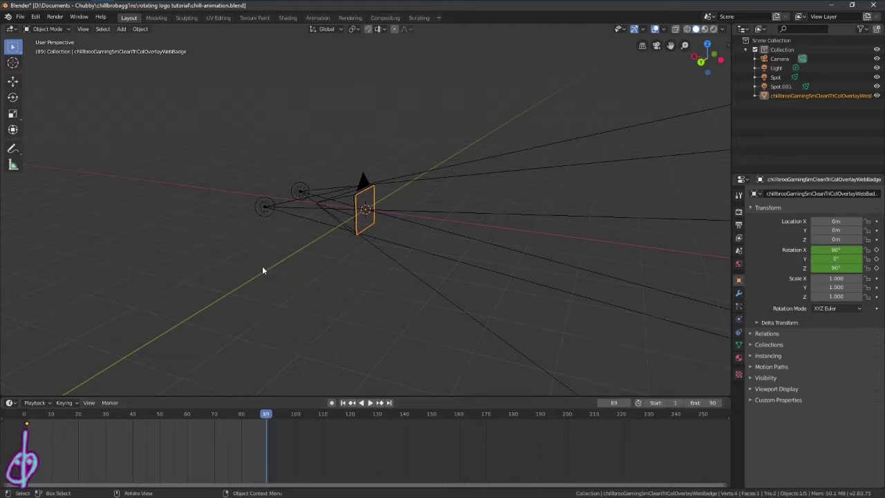
pyautogui.click(830, 267)
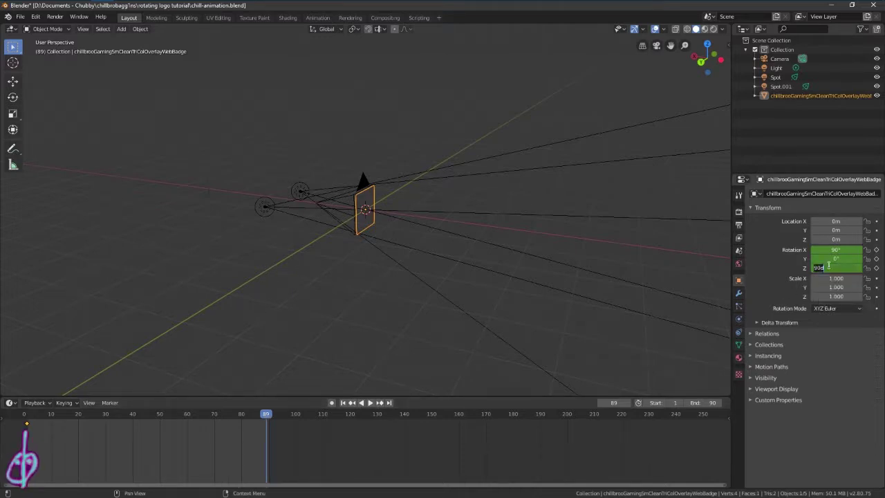
pyautogui.write('449')
pyautogui.press('Return')
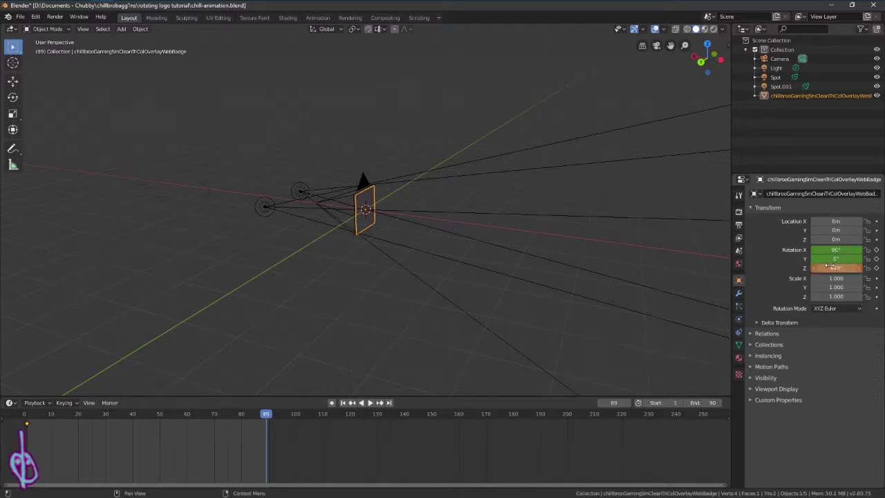
pyautogui.press('i')
pyautogui.click(338, 281)
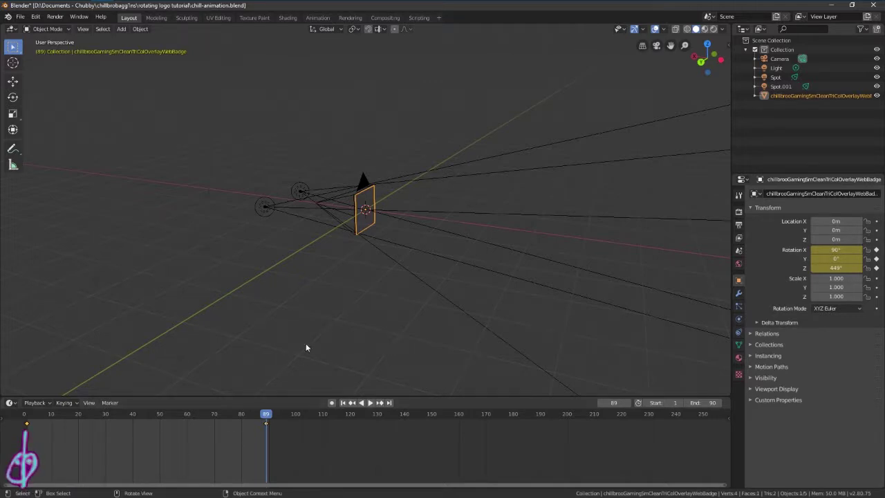
# - Play the animation from the first frame to check the logo plane's rotation
pyautogui.click(343, 403)
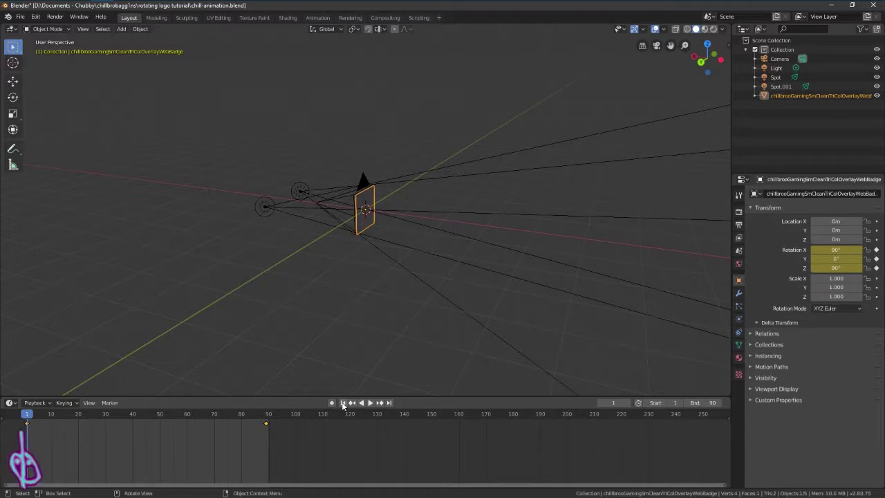
pyautogui.press('space')
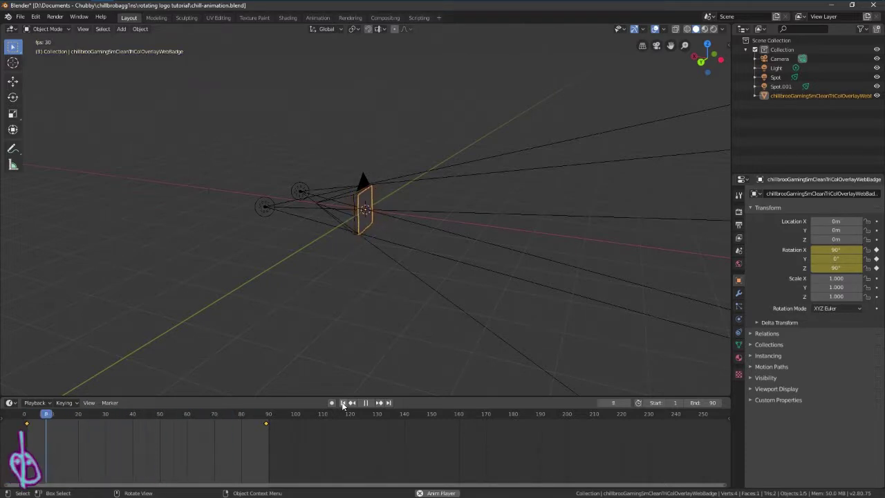
pyautogui.press('space')
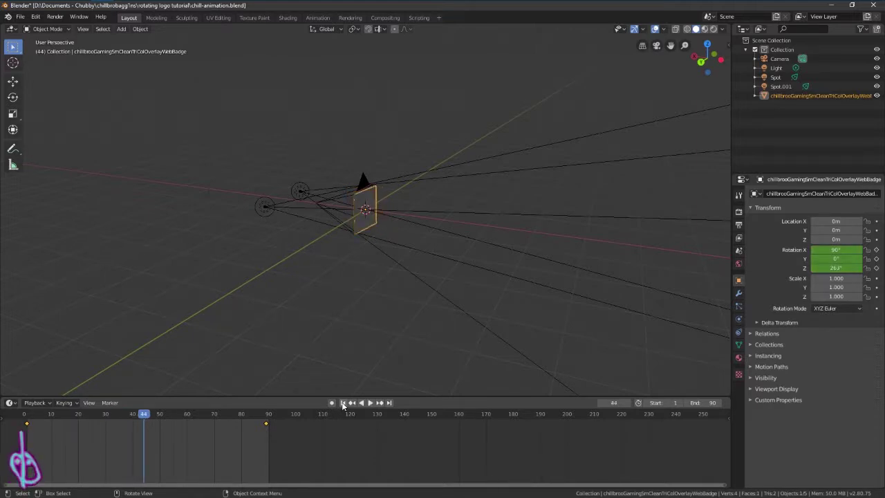
# - Preview the rotation through the camera, first in solid and again in rendered viewport shading
pyautogui.click(351, 350)
pyautogui.press('KP_0')
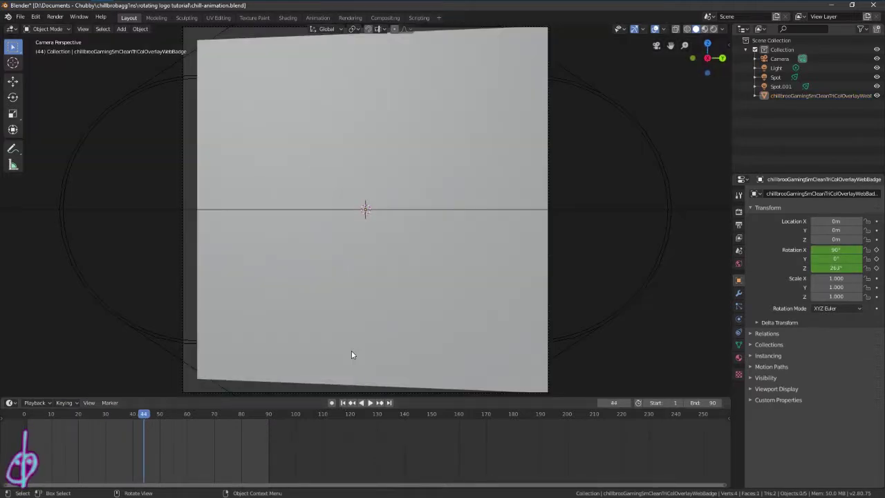
pyautogui.press('space')
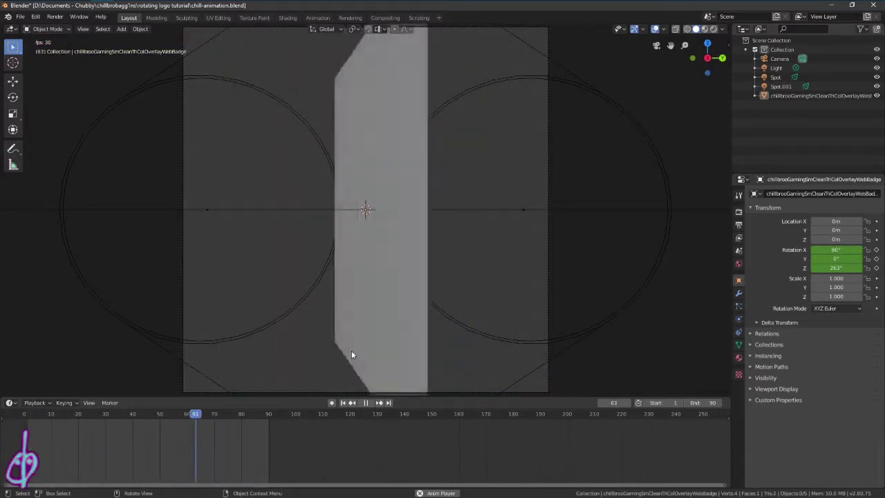
pyautogui.press('space')
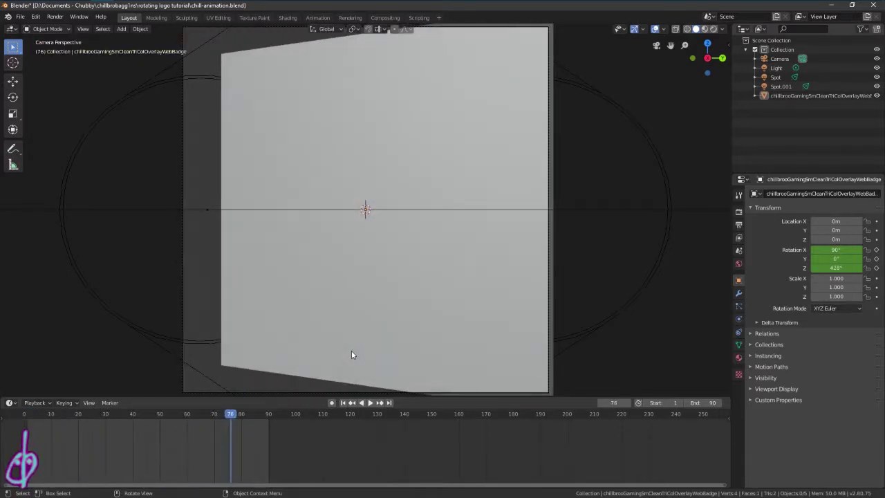
pyautogui.click(714, 29)
pyautogui.press('space')
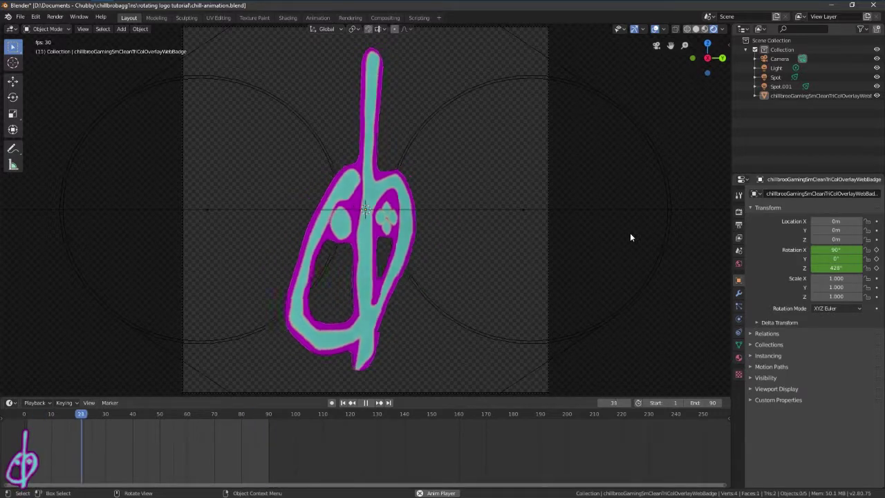
pyautogui.press('space')
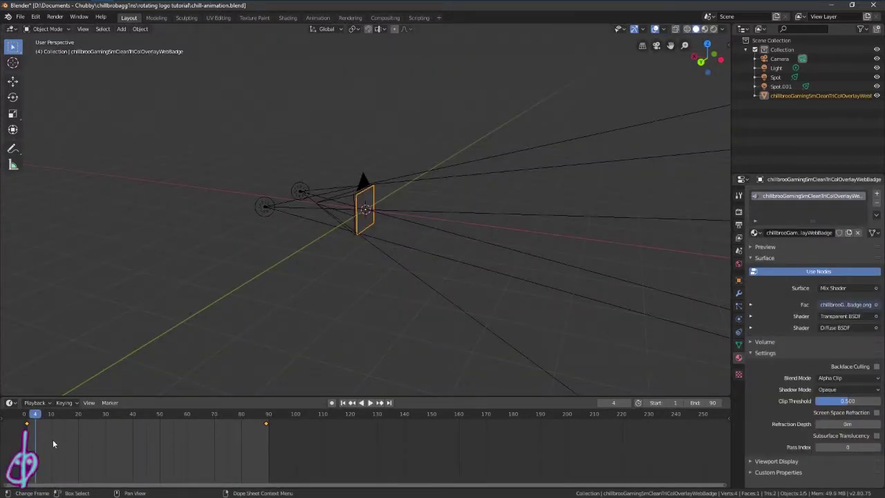
# - Set the rotation keyframes' interpolation mode to Linear and play the animation to check it
pyautogui.rightClick(52, 439)
pyautogui.moveTo(57, 409)
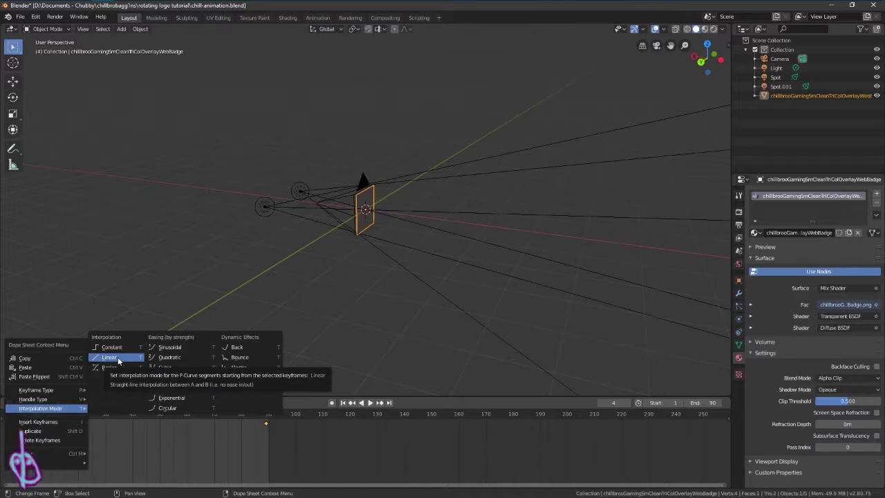
pyautogui.click(117, 358)
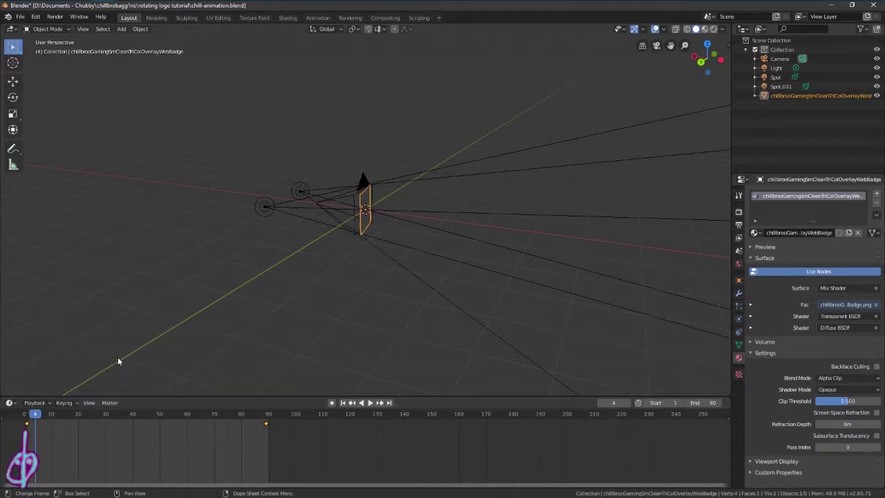
pyautogui.press('space')
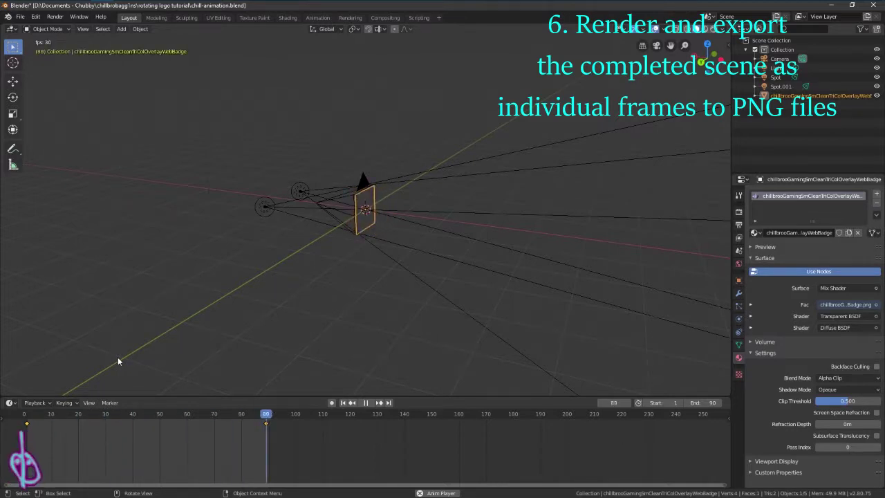
pyautogui.press('space')
# - Render the full 90-frame animation and close the render window when it finishes
pyautogui.hotkey('ctrl', 'F12')
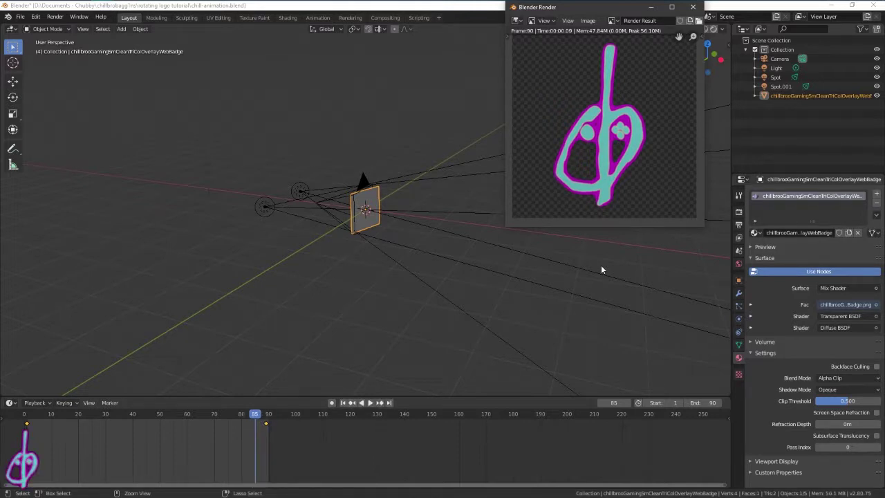
pyautogui.click(693, 7)
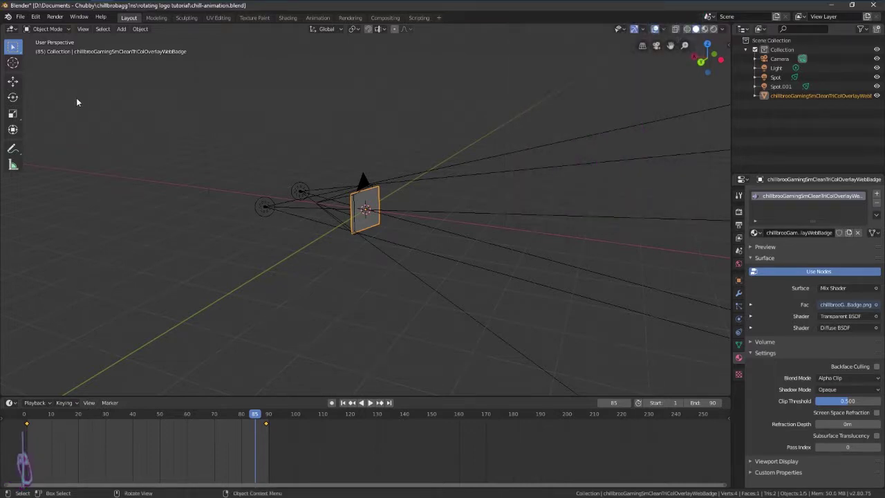
# - Save the Blender project containing the rotating logo animation
pyautogui.click(20, 17)
pyautogui.click(29, 78)
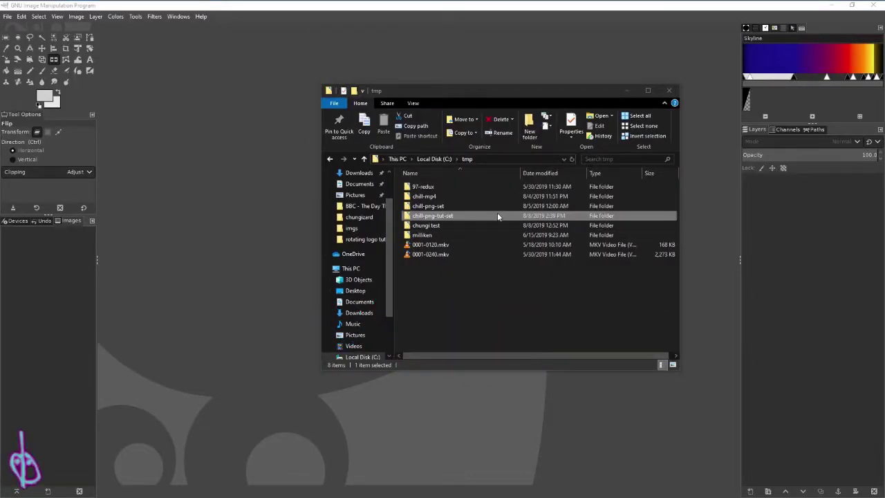
# - Switch to File Explorer and look through the rendered PNG frames in C:\tmp\chill-png-tut-set, then minimize the window
pyautogui.click(488, 159)
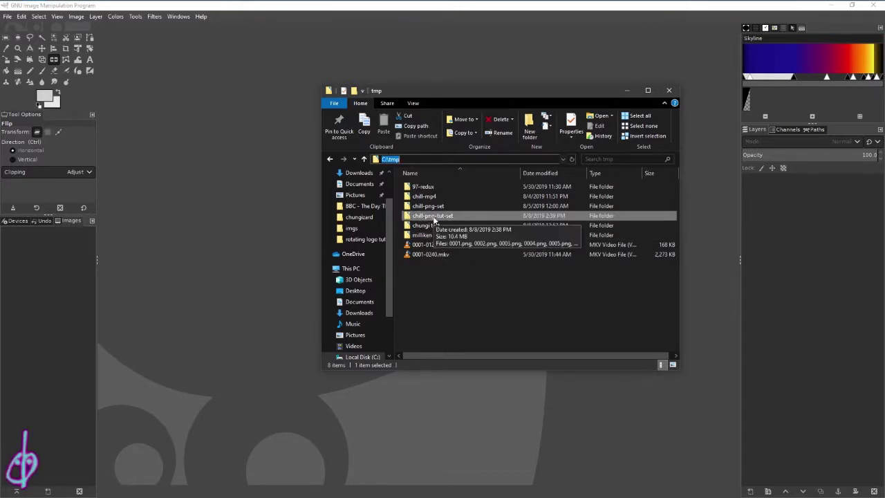
pyautogui.doubleClick(434, 216)
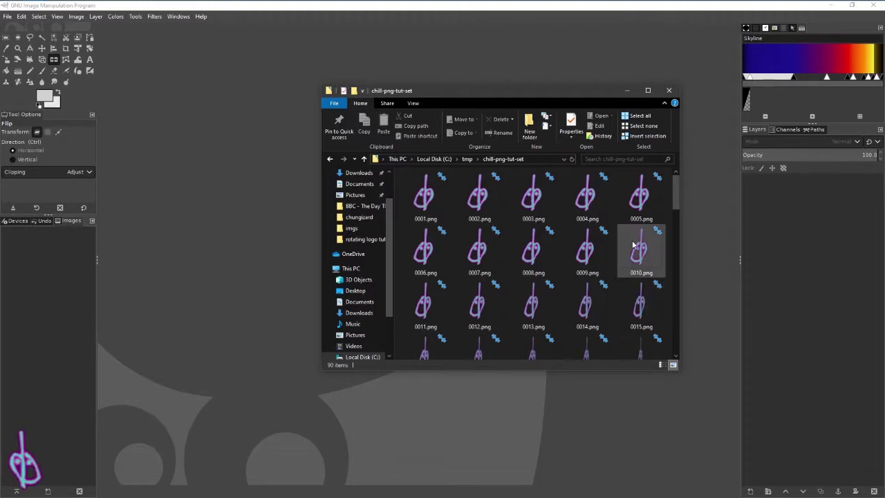
pyautogui.scroll(-6, 631, 245)
pyautogui.scroll(-2, 631, 245)
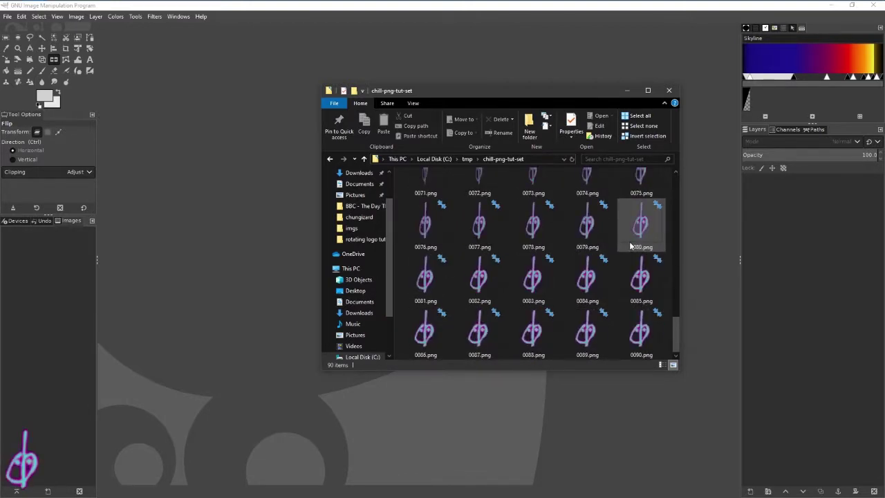
pyautogui.scroll(5, 630, 245)
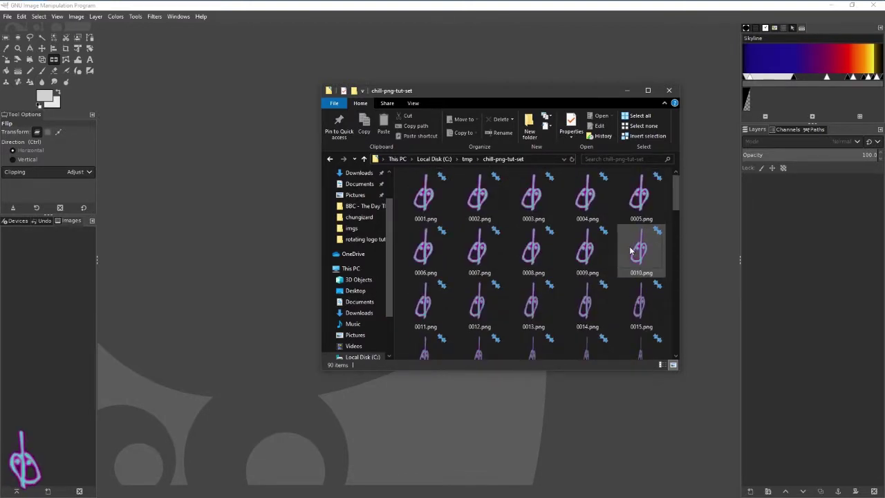
pyautogui.scroll(-5, 630, 248)
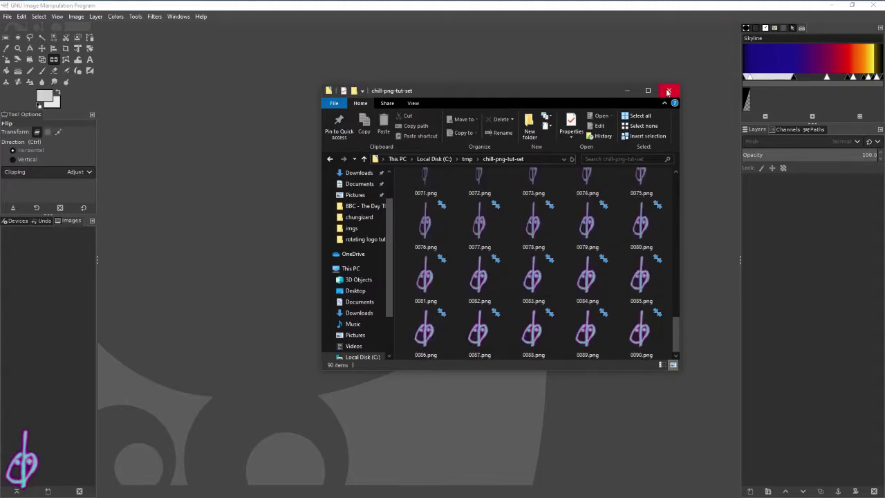
pyautogui.click(627, 91)
# - Open all PNG frames from C:\tmp\chill-png-tut-set as separate layers of one image in GIMP
pyautogui.click(7, 16)
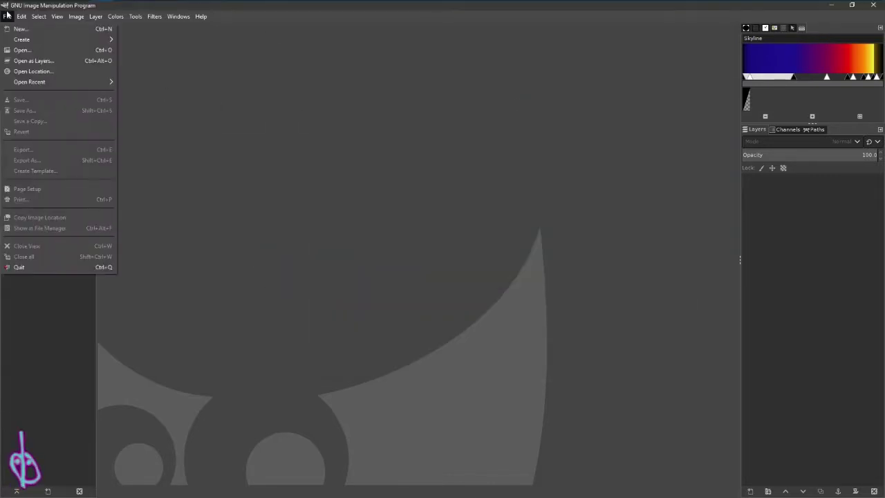
pyautogui.click(34, 61)
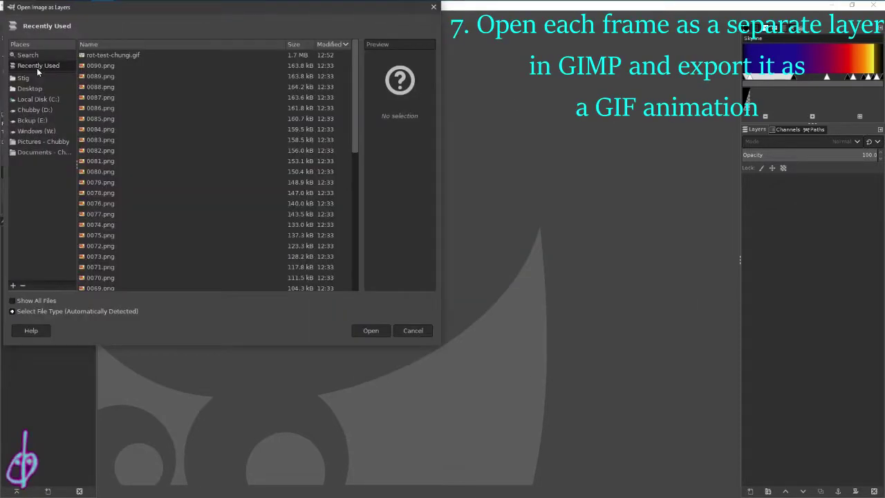
pyautogui.click(39, 100)
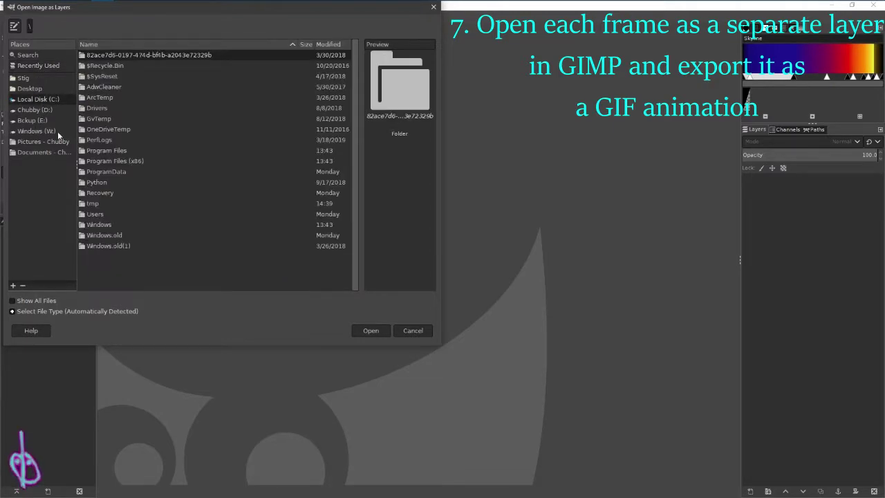
pyautogui.doubleClick(105, 204)
pyautogui.doubleClick(110, 88)
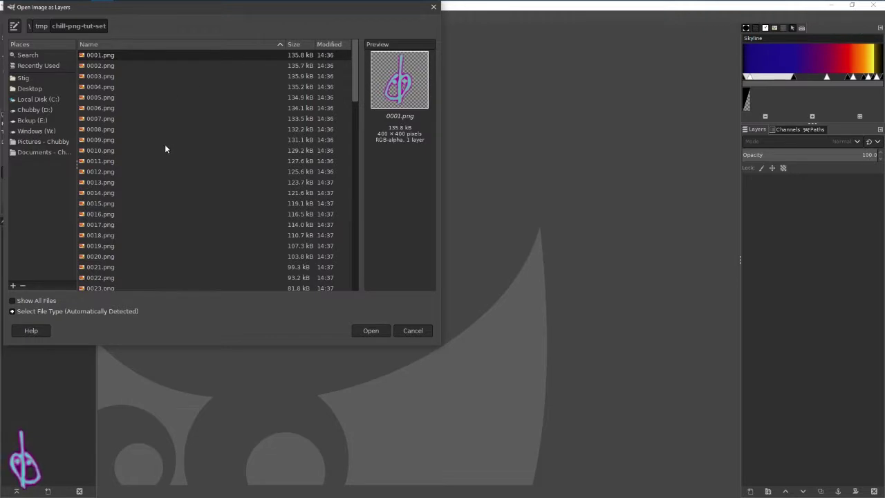
pyautogui.scroll(-5, 251, 131)
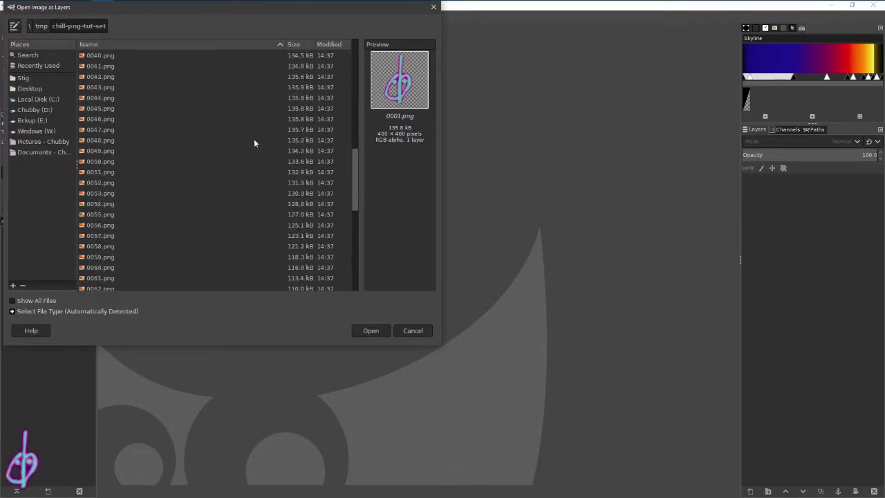
pyautogui.scroll(5, 251, 139)
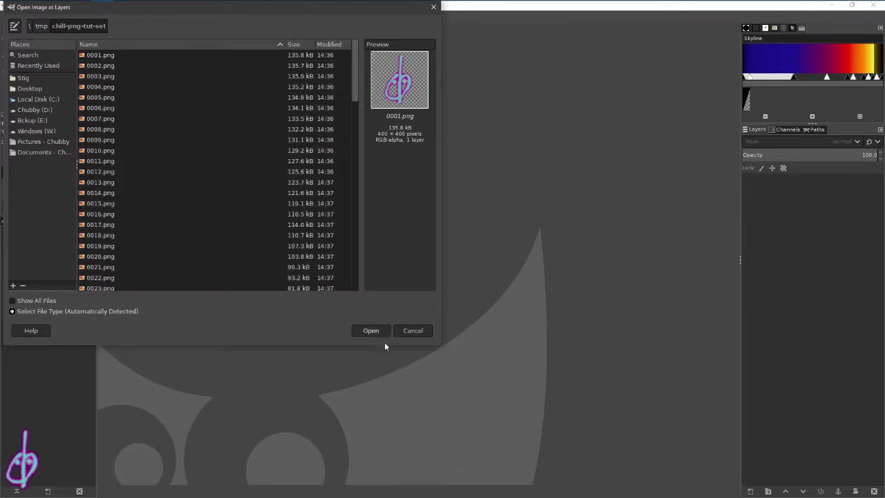
pyautogui.click(379, 332)
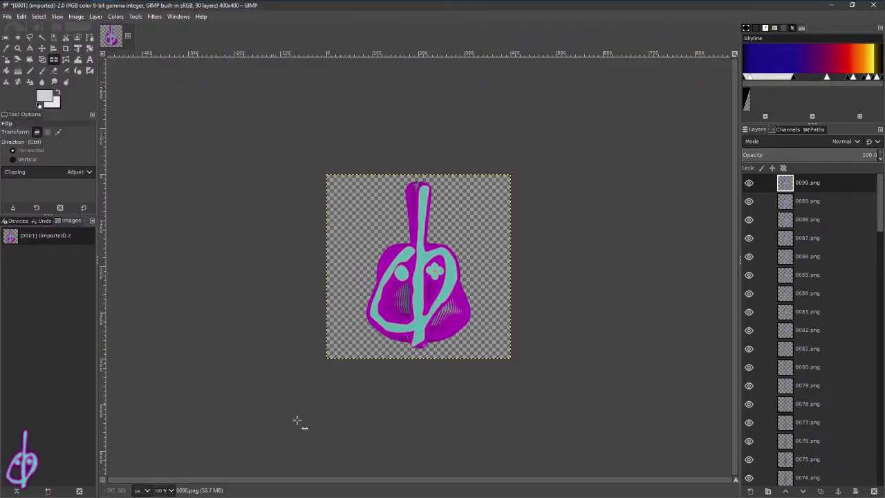
# - Start exporting the layered image to the chill-png-tut-set folder as chill-animate.gif
pyautogui.click(7, 16)
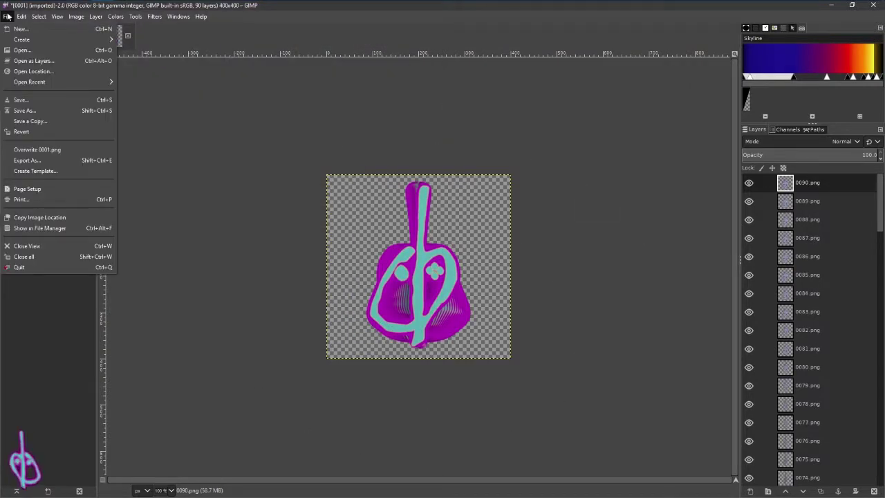
pyautogui.click(30, 160)
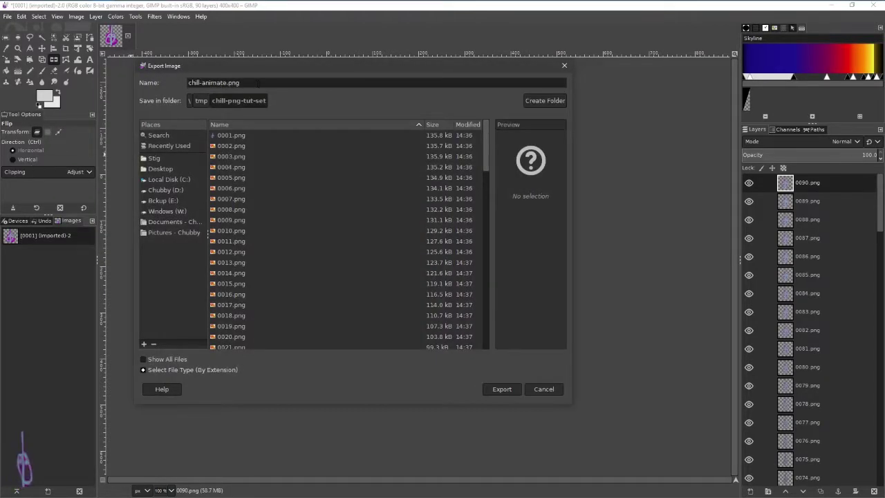
pyautogui.moveTo(240, 83); pyautogui.dragTo(231, 83)
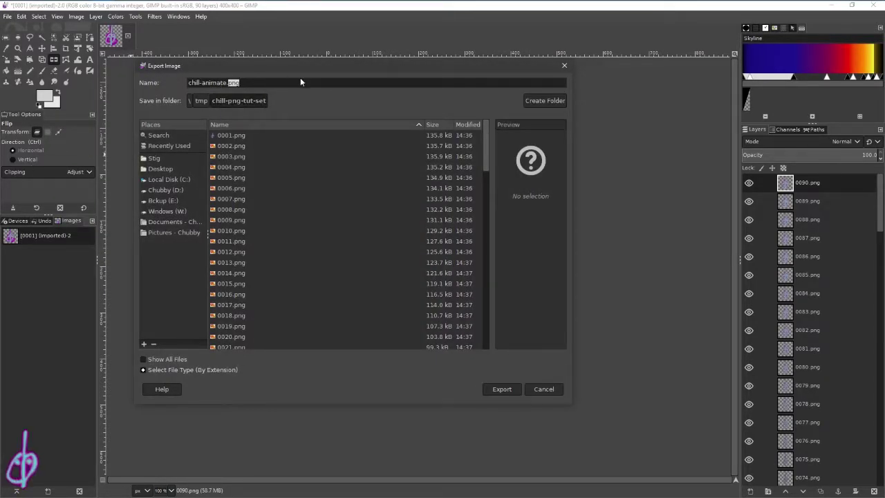
pyautogui.write('gif')
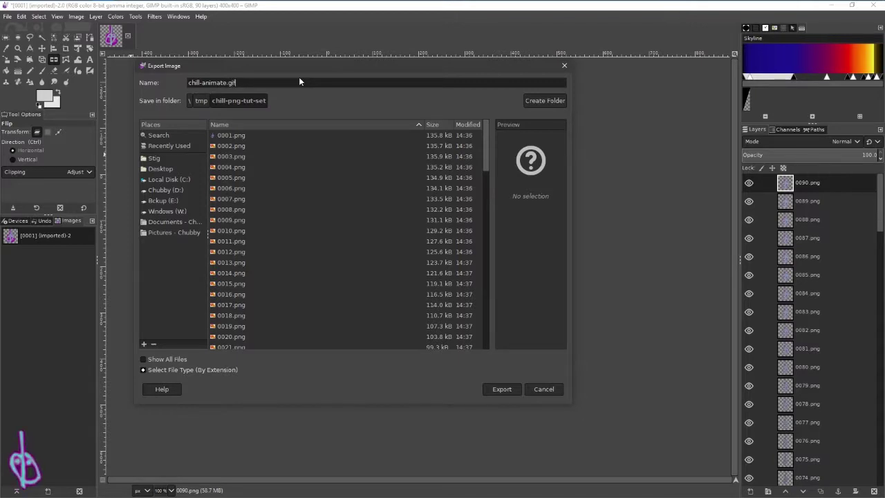
pyautogui.moveTo(245, 82); pyautogui.dragTo(174, 83)
pyautogui.click(256, 82)
pyautogui.click(506, 389)
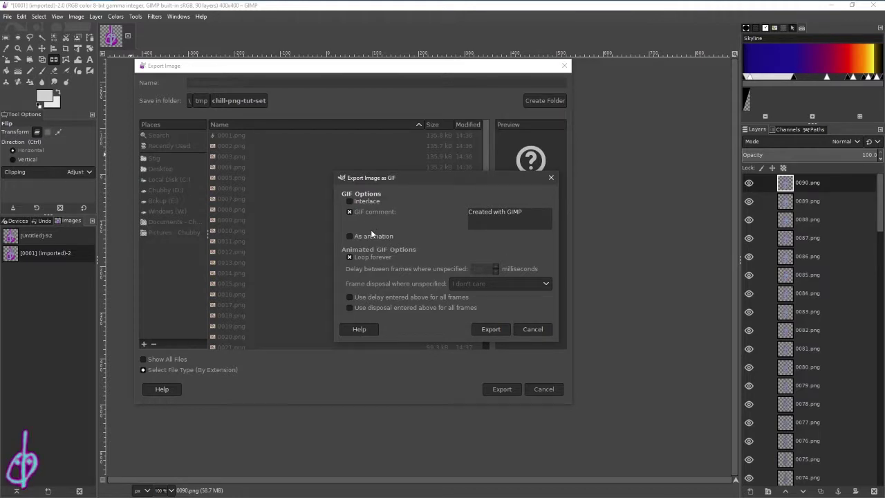
# - Set the GIF to export as an animation with a delay of 30 milliseconds between frames
pyautogui.click(350, 236)
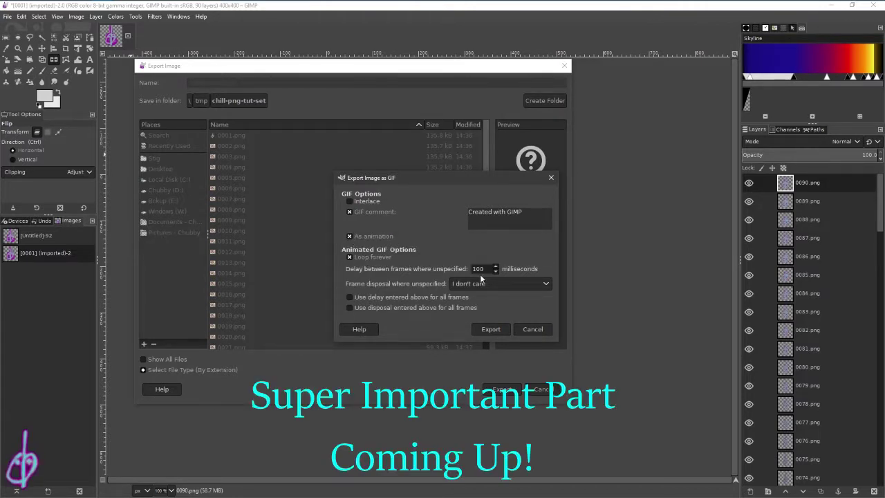
pyautogui.moveTo(485, 270); pyautogui.dragTo(466, 272)
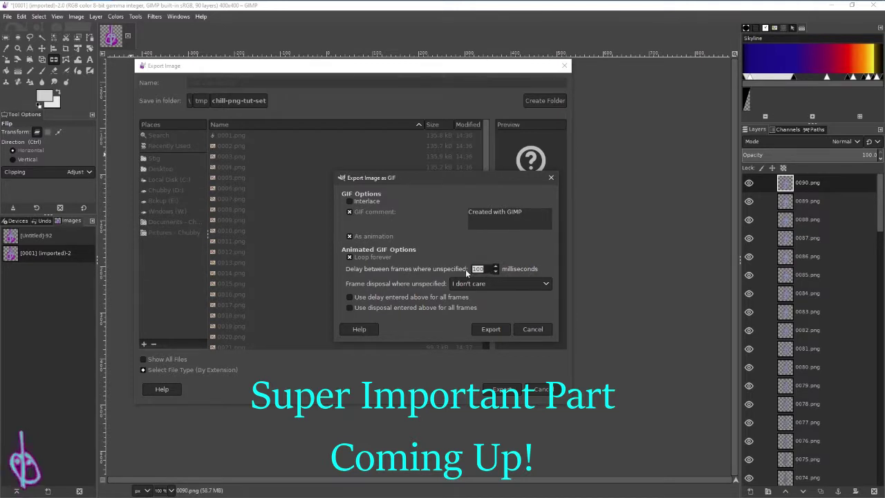
pyautogui.write('30')
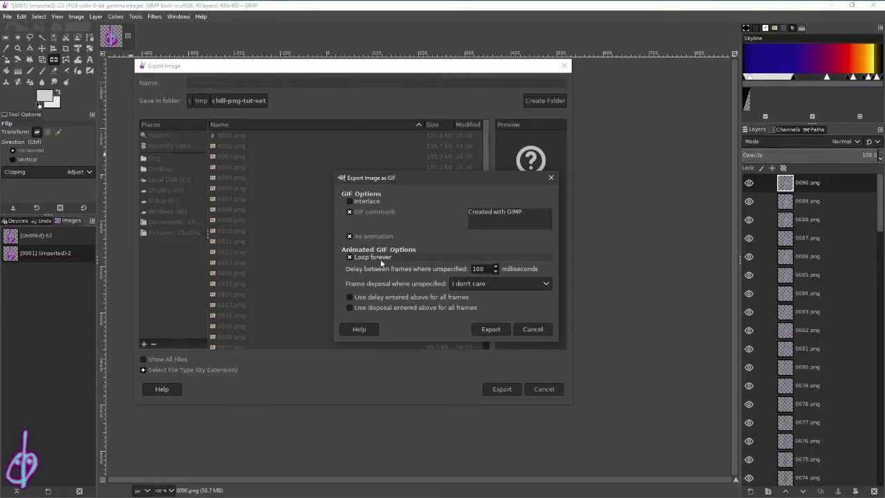
pyautogui.moveTo(485, 271); pyautogui.dragTo(467, 273)
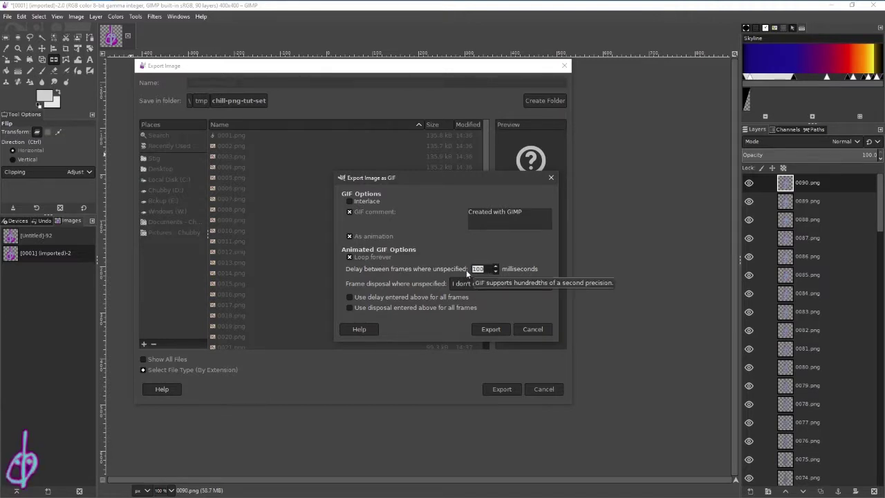
pyautogui.write('30')
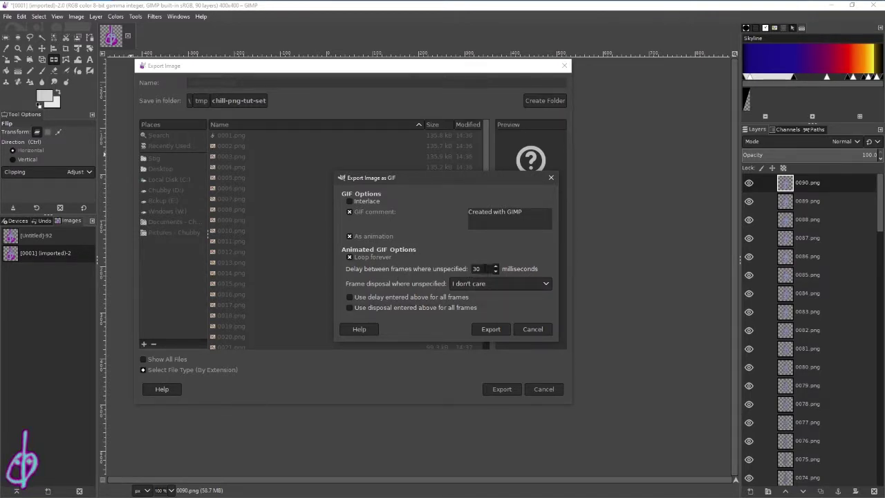
pyautogui.write('15')
pyautogui.write('30')
# - Set frame disposal to One frame per layer (replace), apply the entered delay and disposal to all frames, and export the GIF
pyautogui.click(477, 284)
pyautogui.click(397, 298)
pyautogui.click(392, 308)
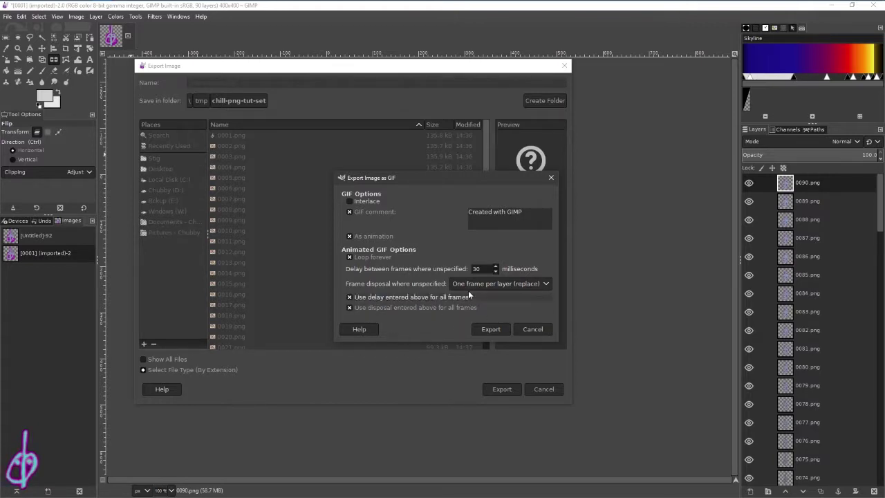
pyautogui.click(490, 329)
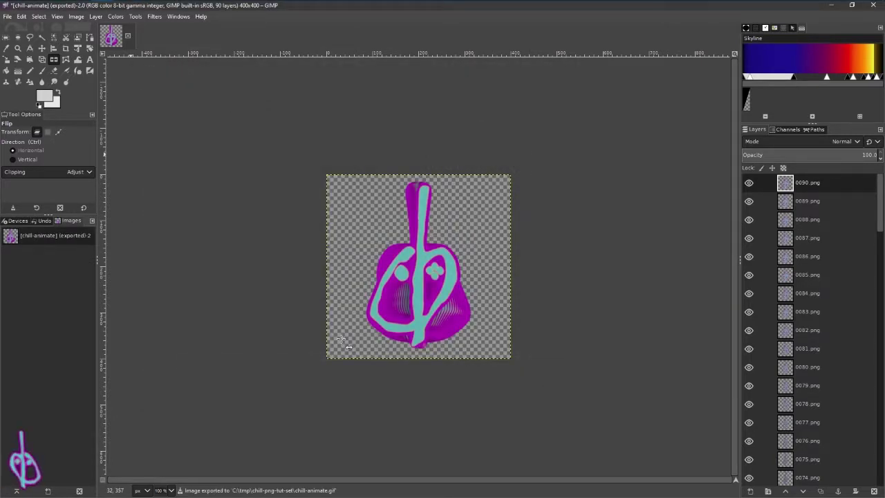
# - Switch to the chill-png-tut-set folder in File Explorer, view chill-animate.gif in Photos, and close the viewer
pyautogui.hotkey('alt', 'Tab')
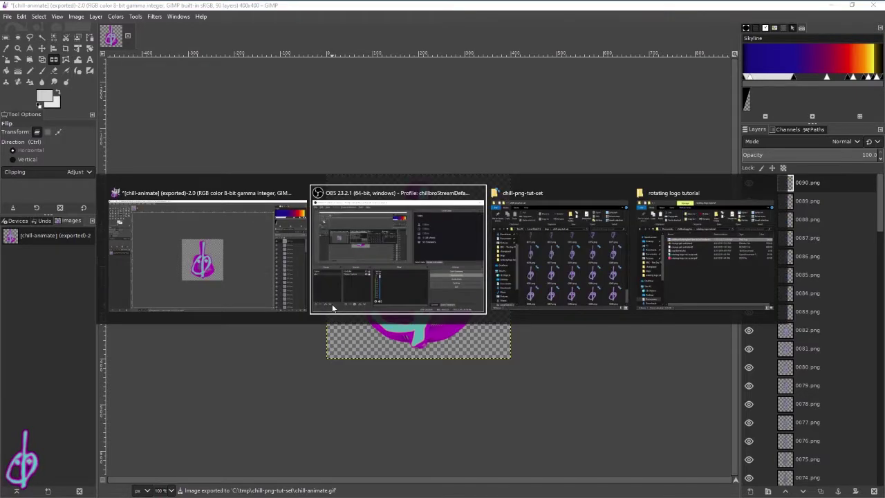
pyautogui.hotkey('alt', 'Tab')
pyautogui.hotkey('alt', 'Tab')
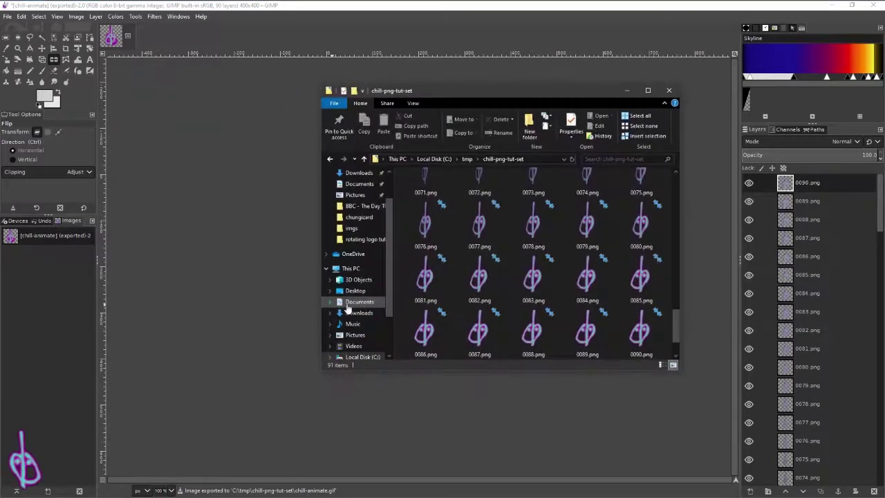
pyautogui.scroll(1, 536, 269)
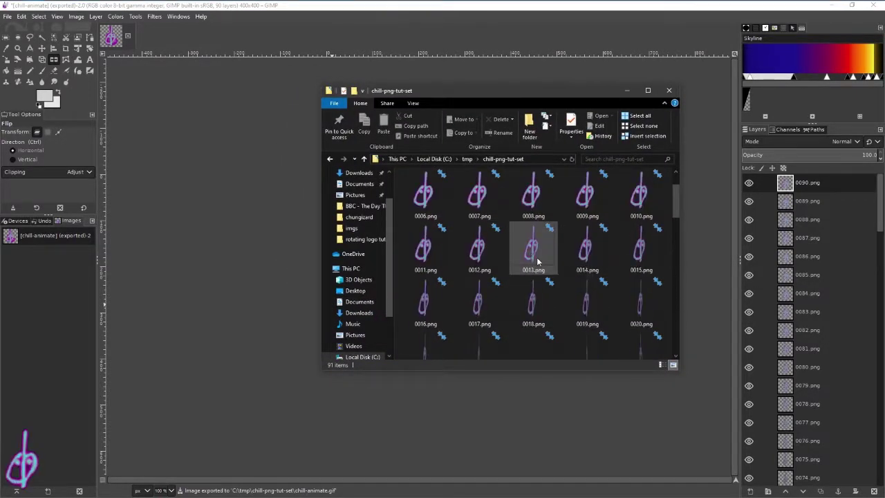
pyautogui.scroll(5, 536, 264)
pyautogui.scroll(-10, 594, 270)
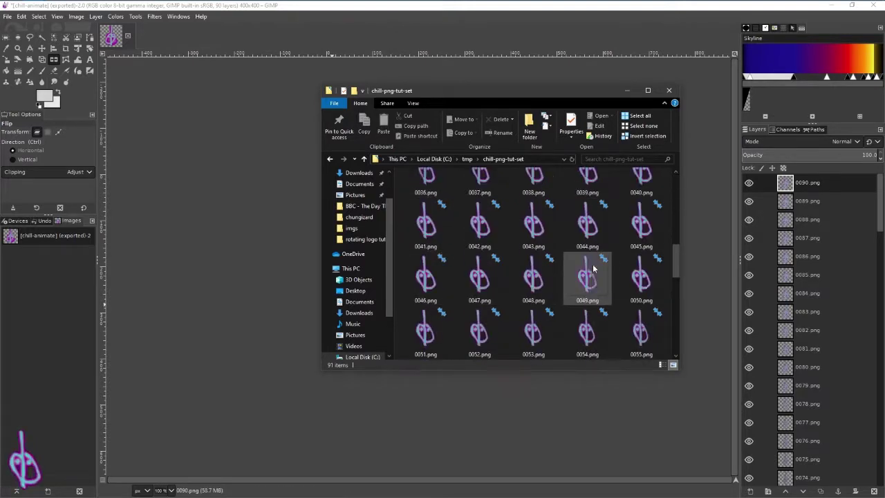
pyautogui.click(436, 344)
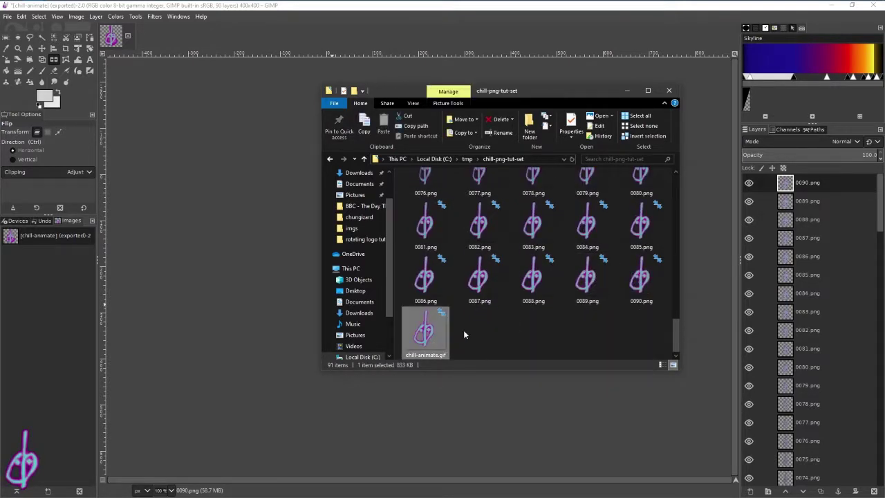
pyautogui.doubleClick(425, 335)
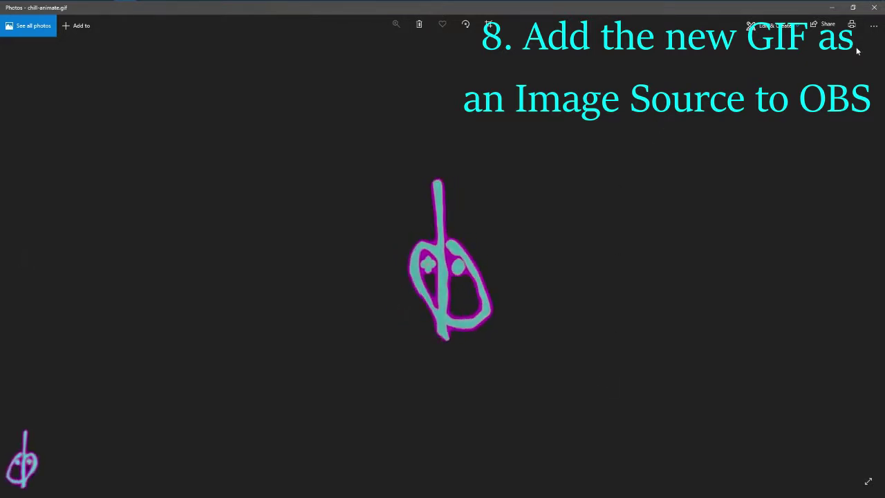
pyautogui.click(873, 14)
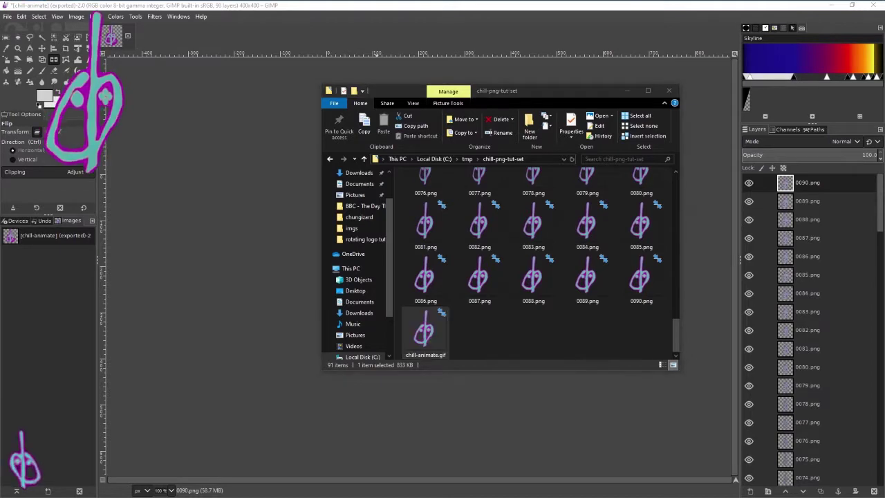